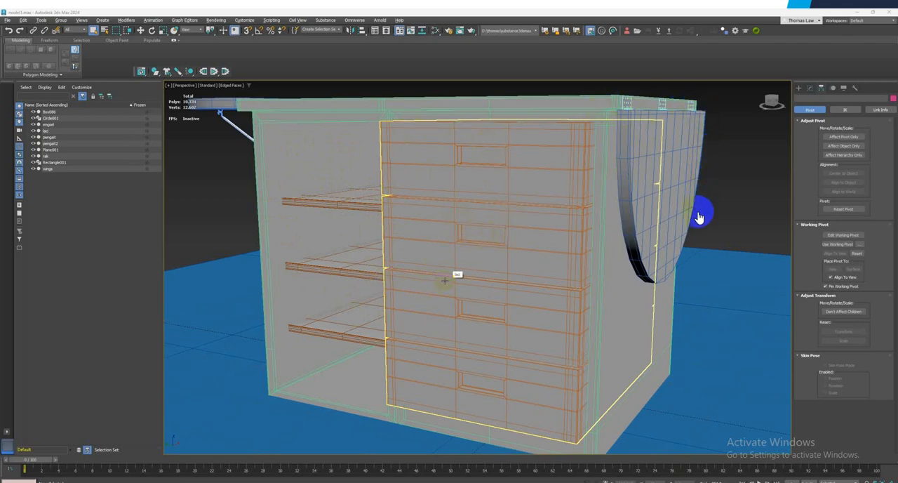
Examine the cabinet's frame, drawers and shelves, and select the support brackets under the side leaf for inspection
click(234, 133)
mouse_move(247, 254)
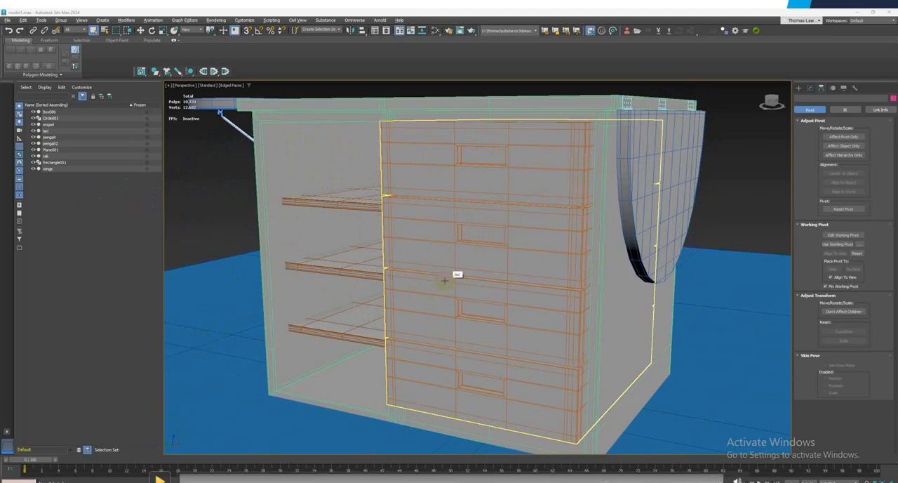
click(160, 479)
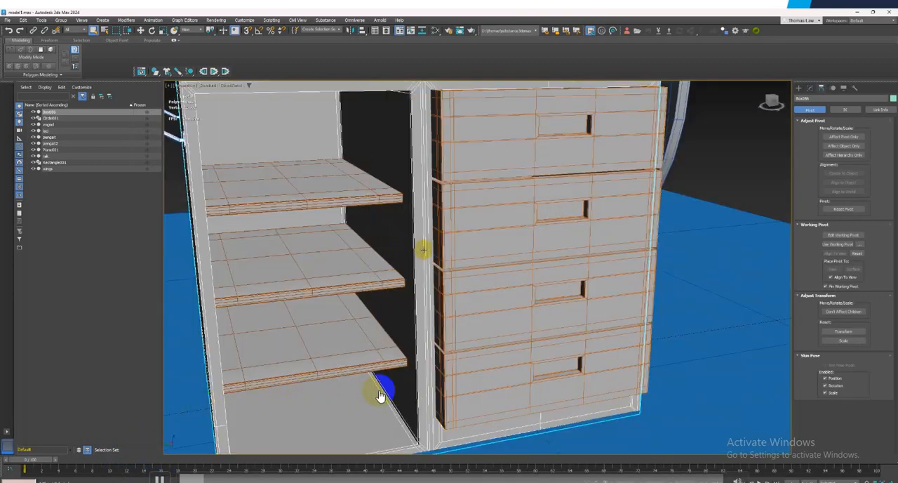
mouse_move(381, 391)
alt+middle_down()
mouse_move(290, 292)
mouse_move(357, 291)
mouse_move(353, 297)
mouse_move(371, 301)
mouse_move(273, 199)
mouse_move(321, 304)
mouse_move(248, 180)
mouse_move(180, 444)
alt+middle_up()
click(354, 224)
click(482, 203)
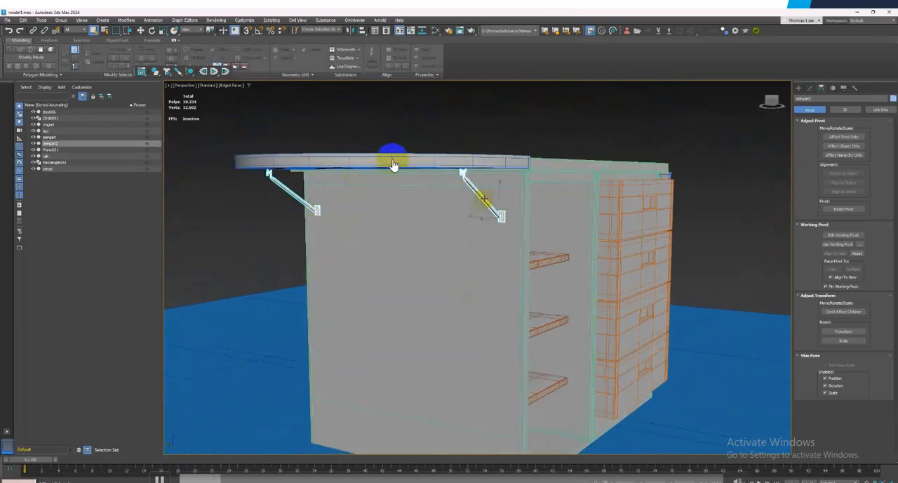
alt+middle_drag(483, 202, 407, 184)
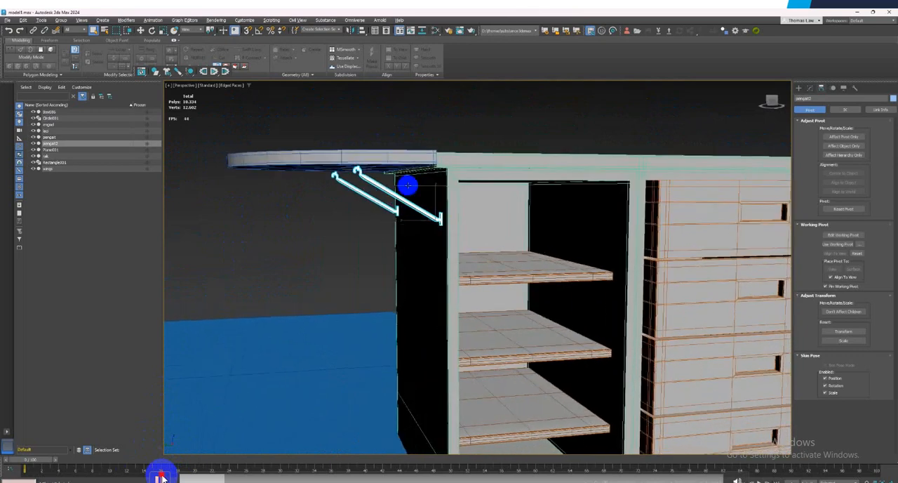
click(160, 480)
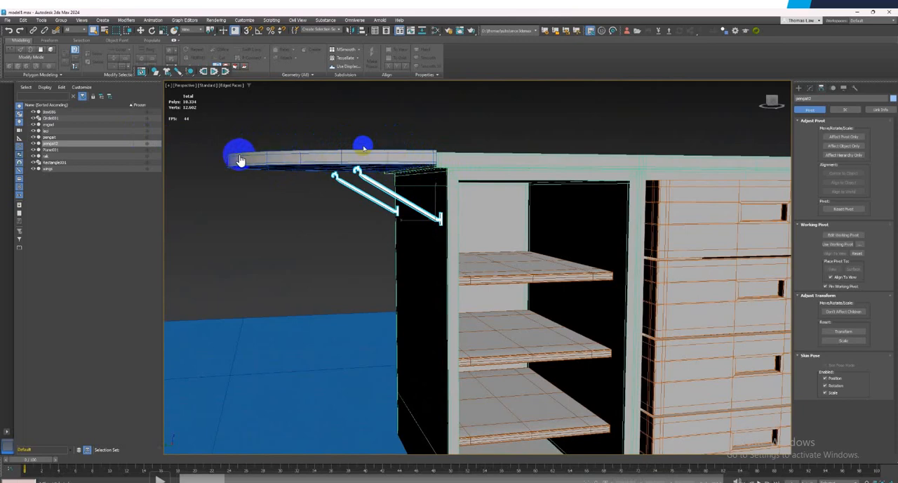
click(159, 477)
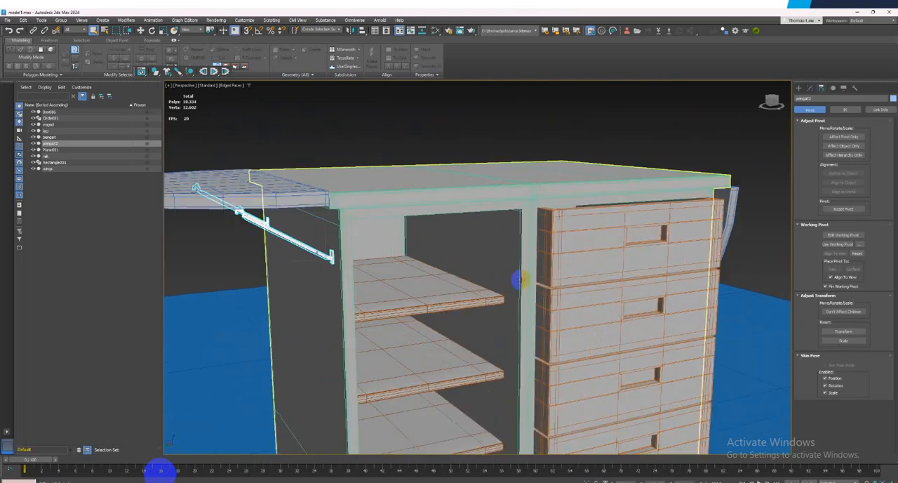
Turn on the drawers' TurboSmooth modifier, toggling it to compare the smoothed and unsmoothed mesh
click(798, 87)
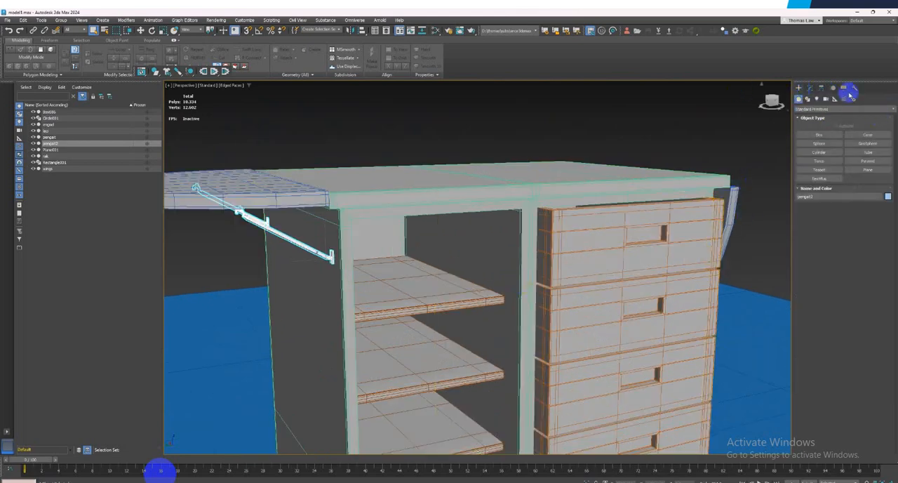
click(808, 89)
click(604, 225)
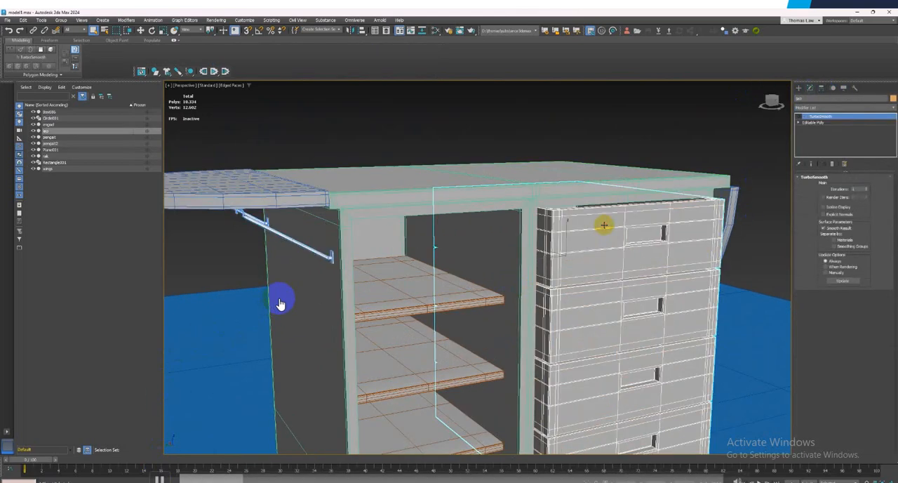
click(800, 118)
click(801, 119)
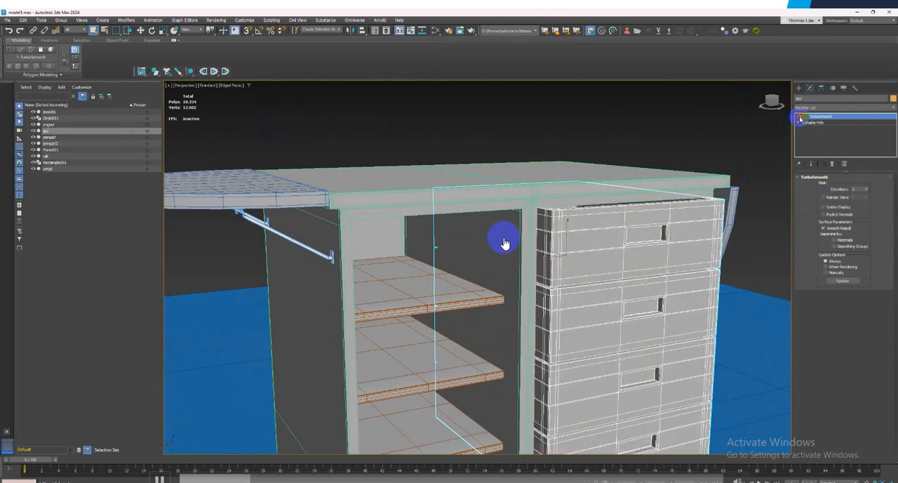
click(801, 118)
click(800, 118)
click(801, 119)
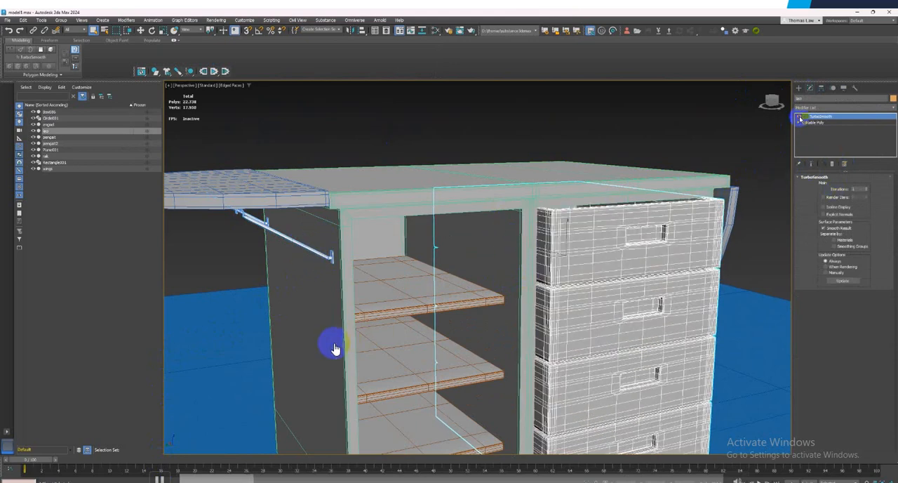
click(160, 479)
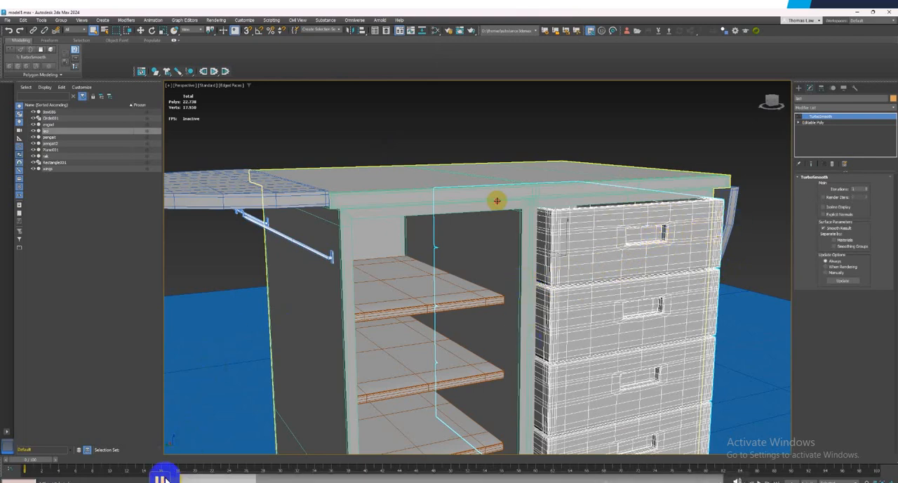
Turn on the TurboSmooth modifier for the cabinet body, the side leaves and the shelves
click(496, 201)
click(798, 118)
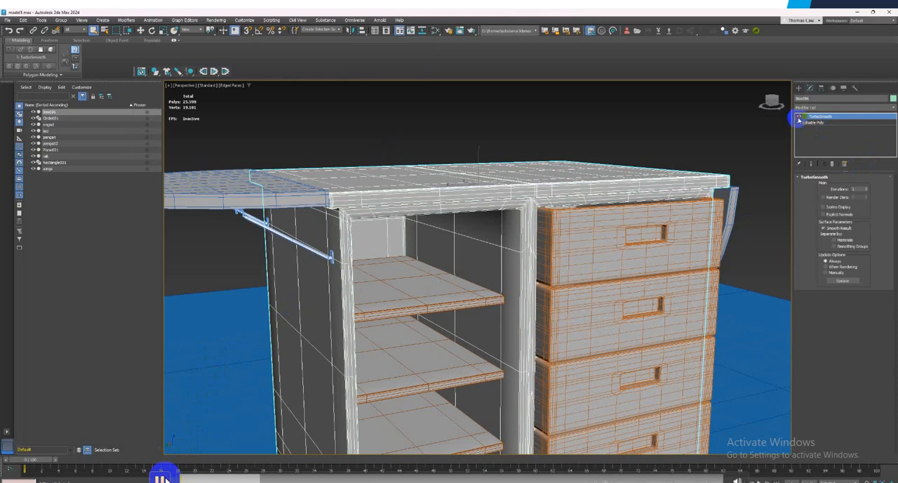
click(235, 194)
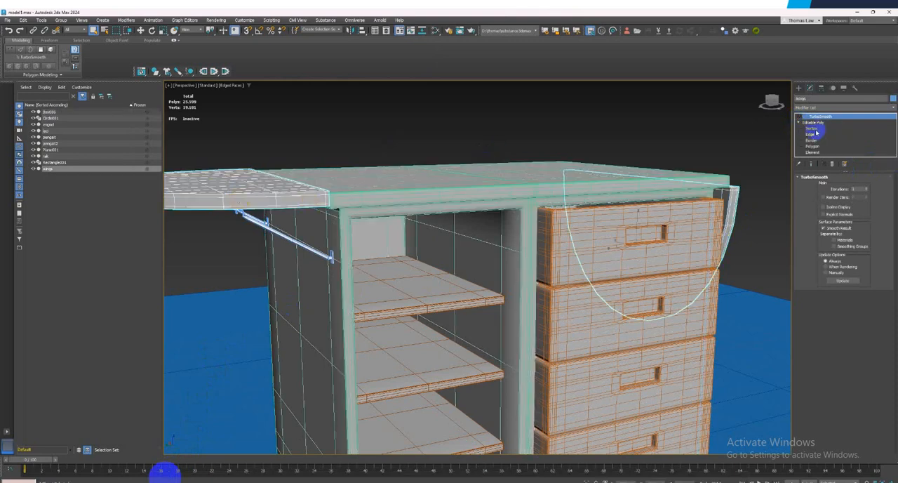
click(798, 117)
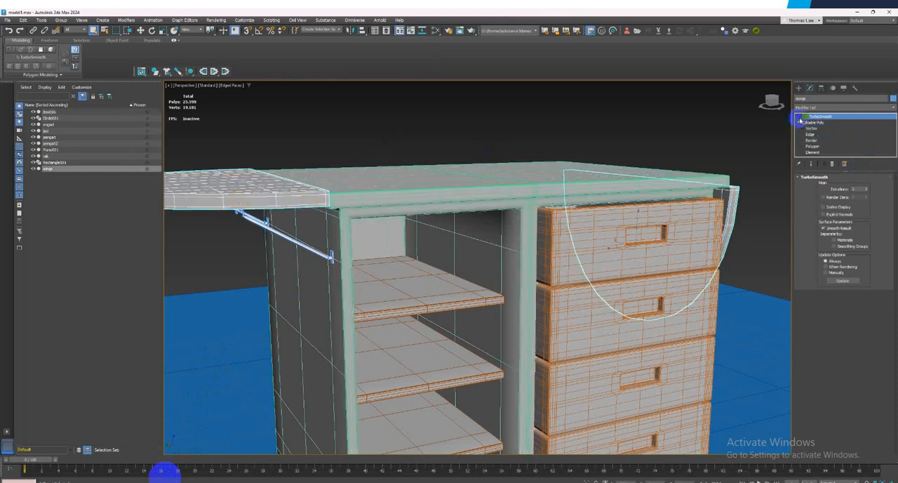
click(494, 235)
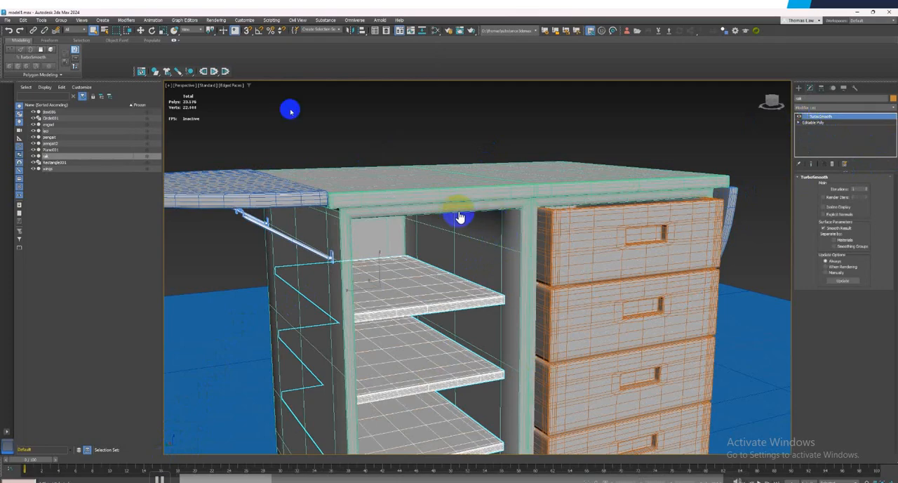
Hide the edged faces in the viewport and examine the smoothed cabinet from several angles
click(230, 84)
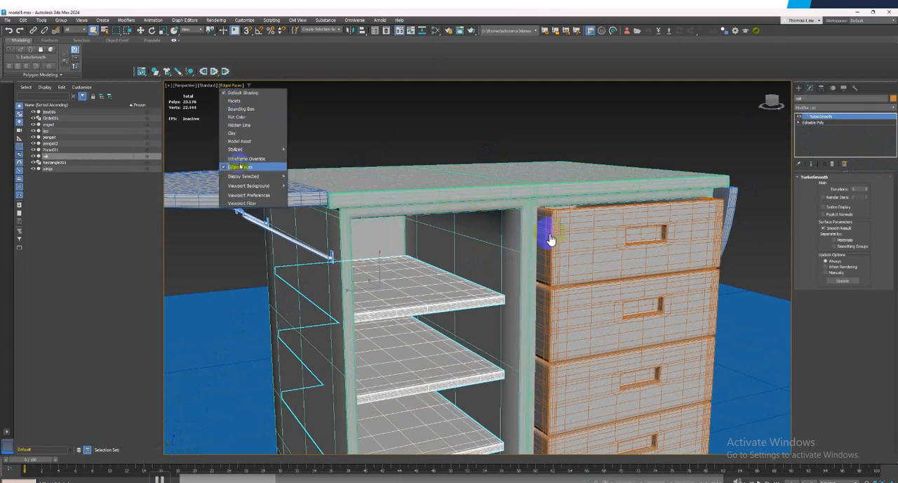
click(241, 167)
alt+middle_drag(550, 283, 519, 285)
alt+middle_drag(385, 313, 403, 257)
alt+middle_drag(566, 285, 416, 261)
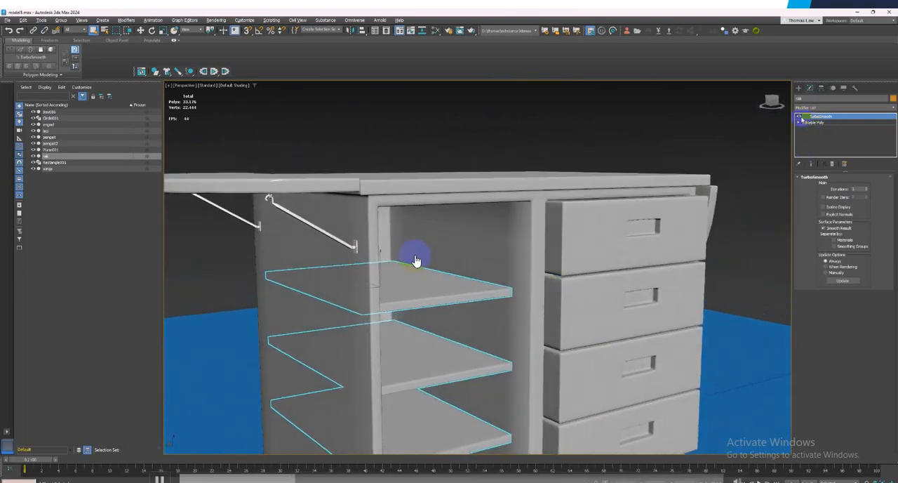
Turn off TurboSmooth on the shelves, drawers, cabinet body and side leaves, and clear the selection
click(799, 117)
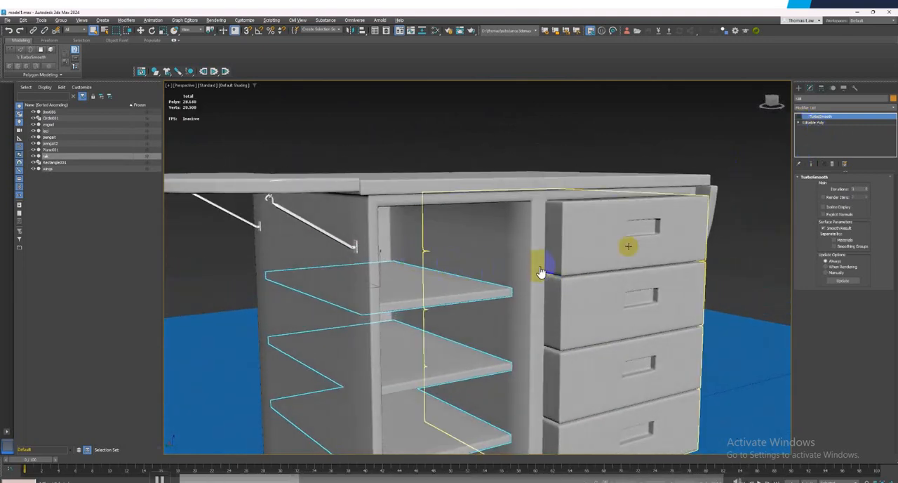
click(628, 246)
click(799, 117)
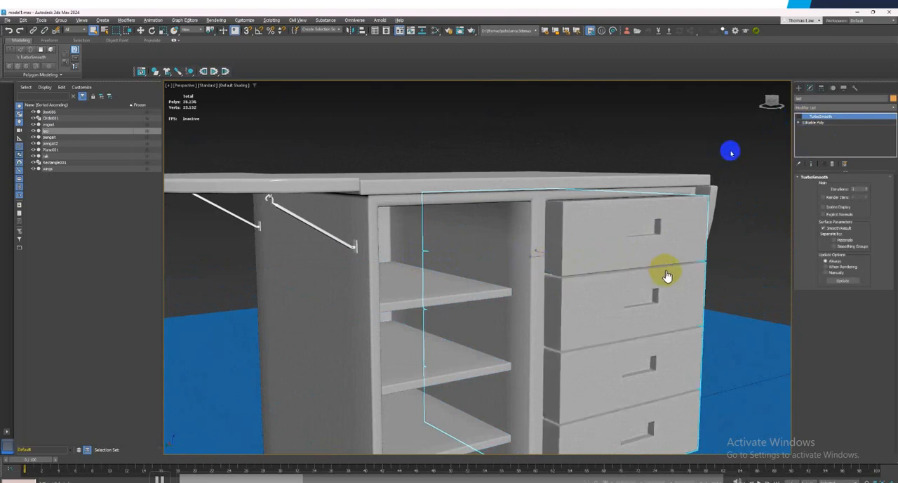
click(664, 274)
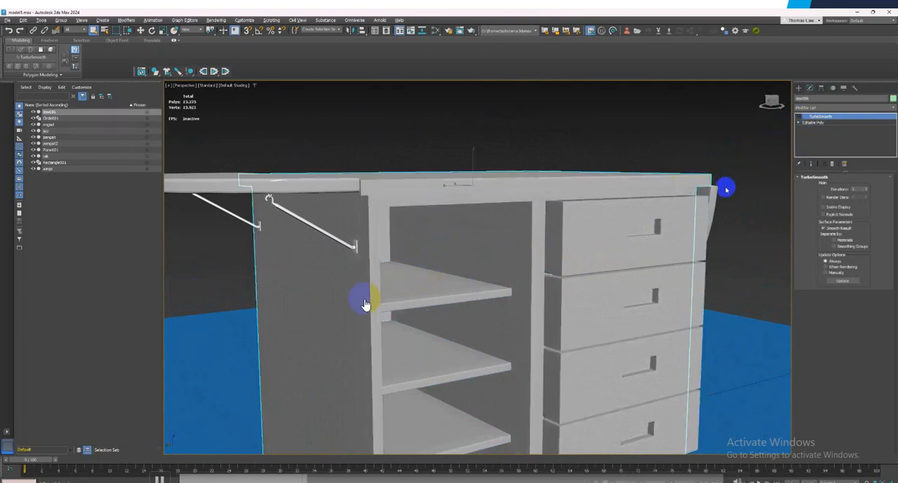
click(724, 188)
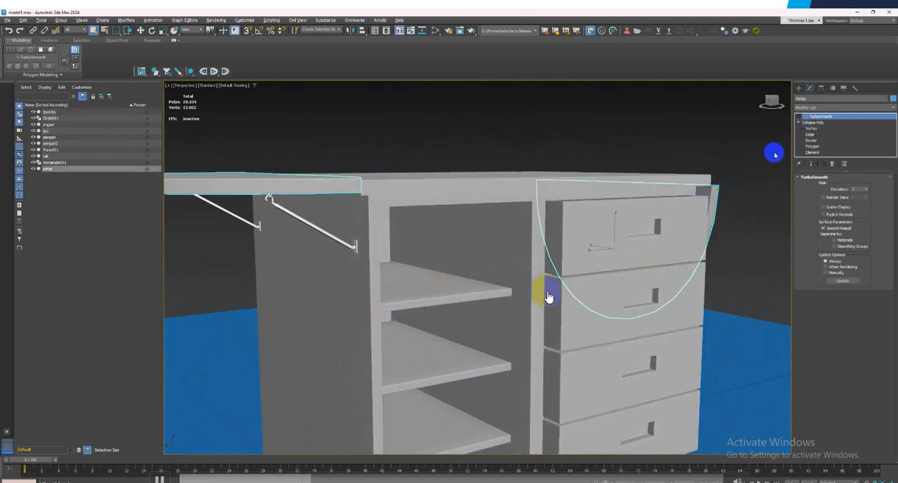
click(236, 105)
Inspect the whole cabinet with Wireframe Override, and return the viewport to Default Shading
click(235, 86)
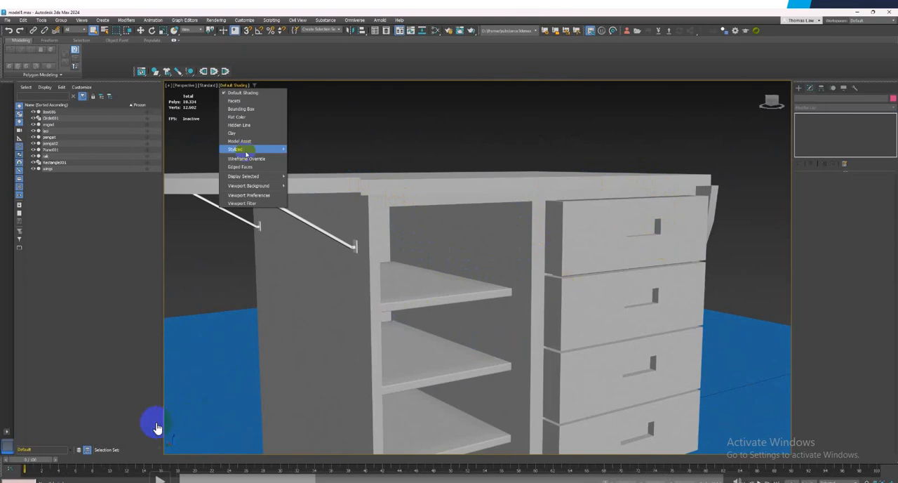
click(246, 159)
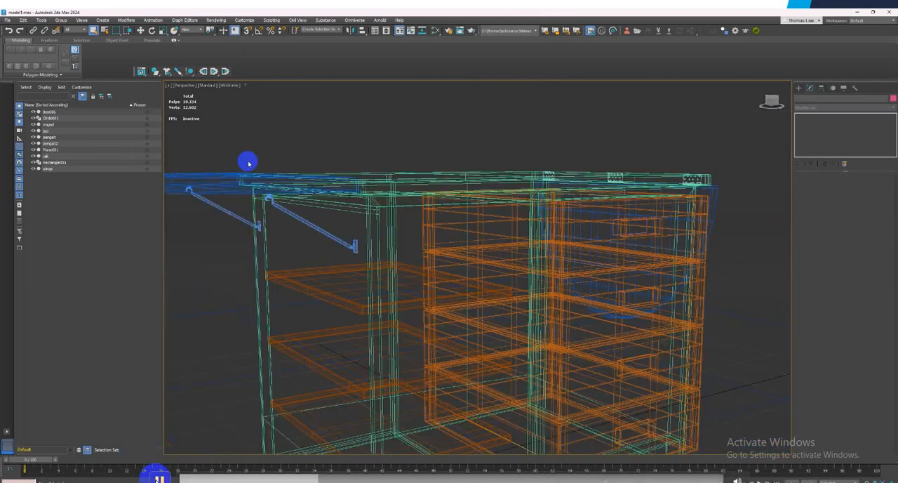
alt+middle_drag(600, 272, 620, 274)
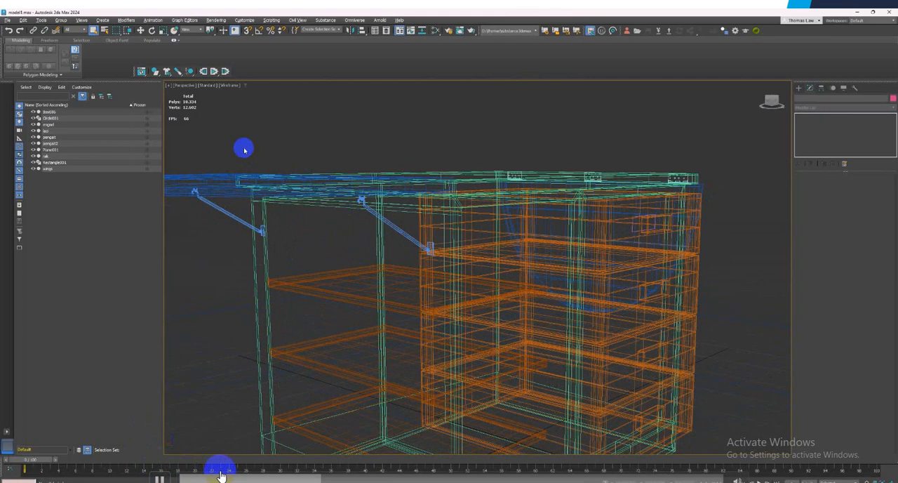
click(230, 86)
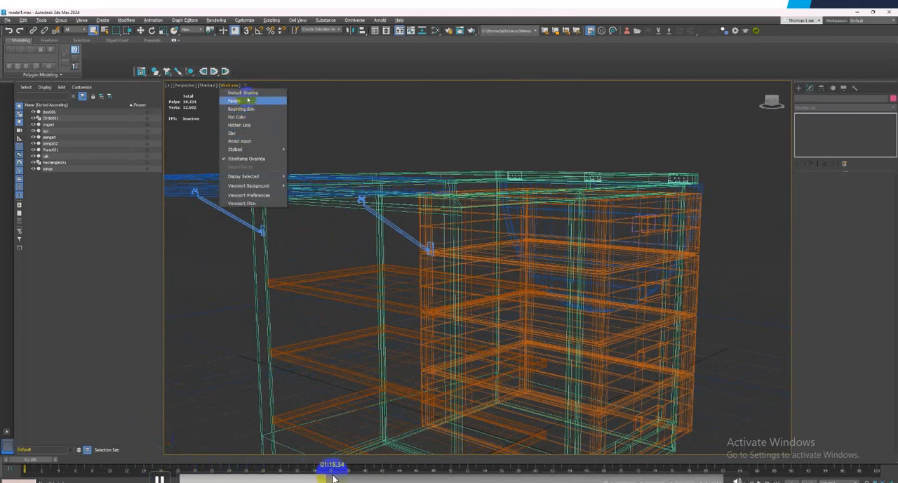
click(247, 93)
mouse_move(554, 280)
alt+middle_down()
mouse_move(531, 287)
mouse_move(594, 274)
alt+middle_up()
Select the drawers and look through the wings, meja, laci and rak materials in the Slate Material Editor
click(593, 275)
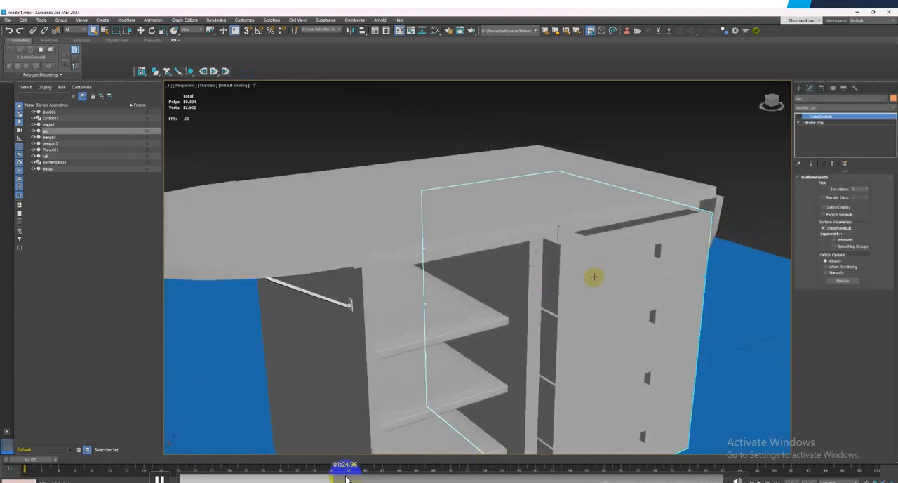
key(m)
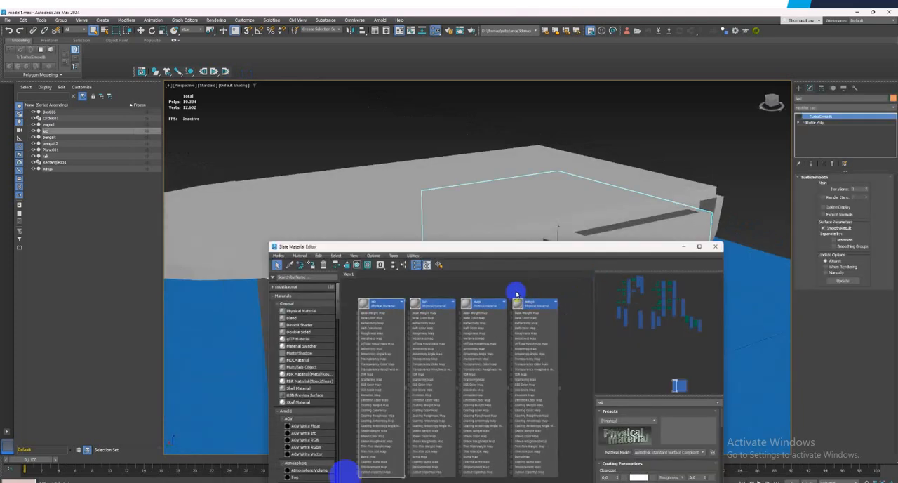
click(536, 306)
click(485, 306)
click(440, 307)
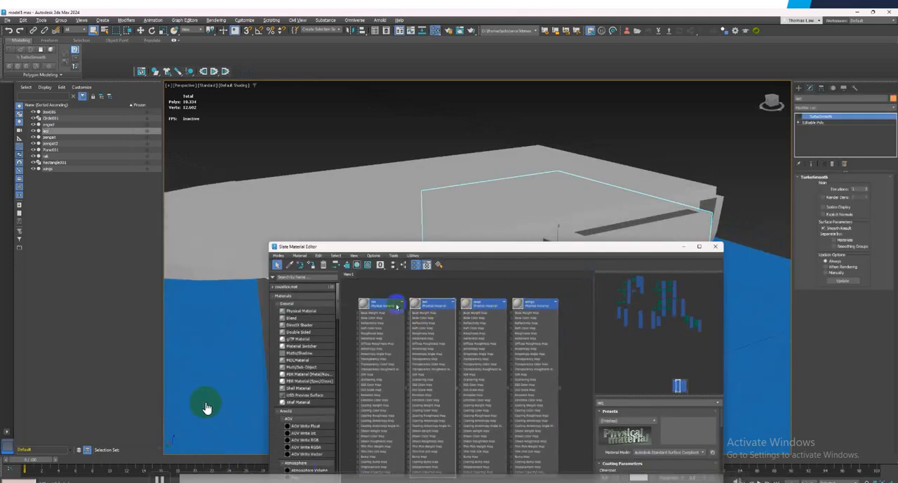
click(391, 306)
scroll(390, 306, up, 2)
click(207, 407)
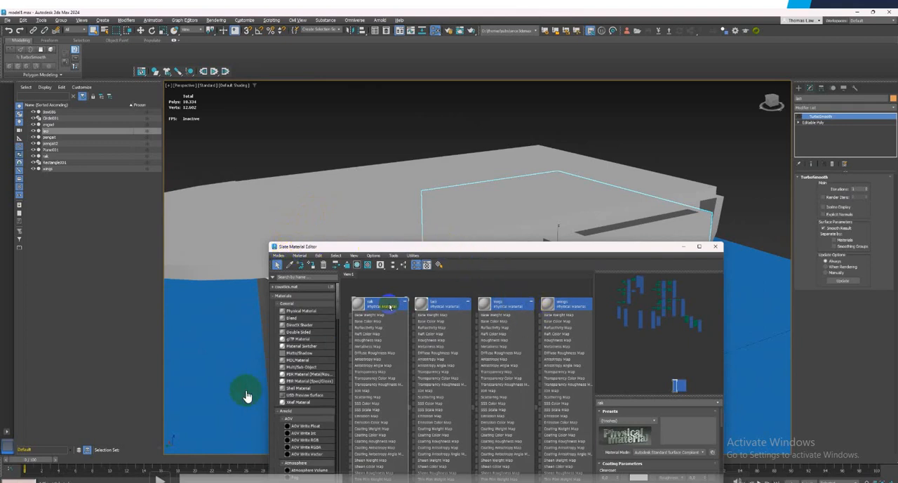
scroll(389, 306, up, 3)
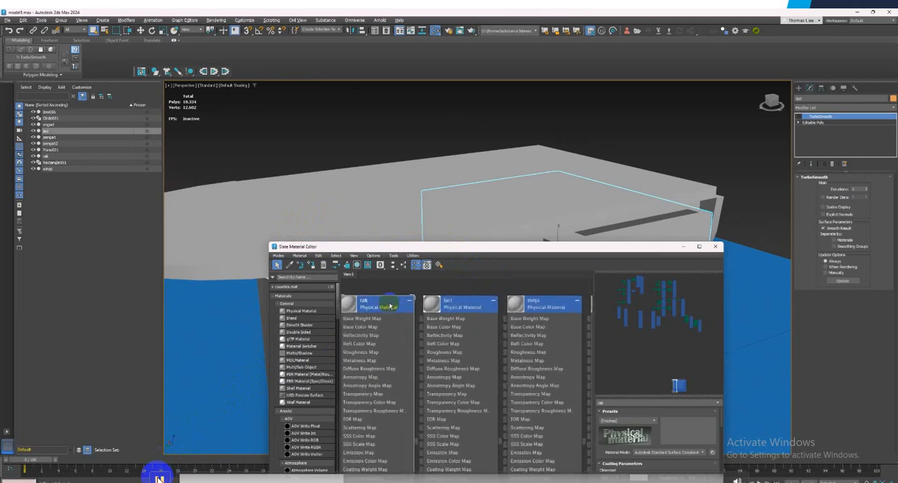
Reposition the Slate Material Editor and its node view to examine all four physical materials beside the drawers
drag(426, 246, 433, 237)
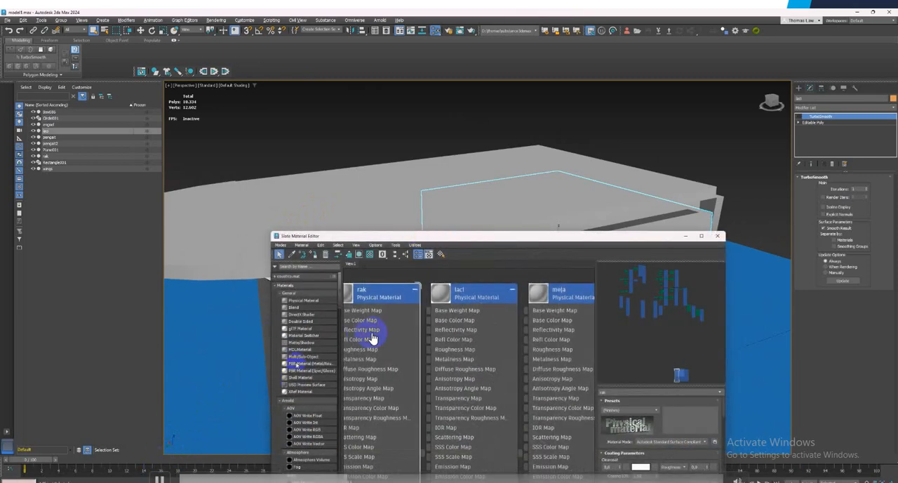
scroll(390, 310, down, 1)
scroll(472, 309, down, 3)
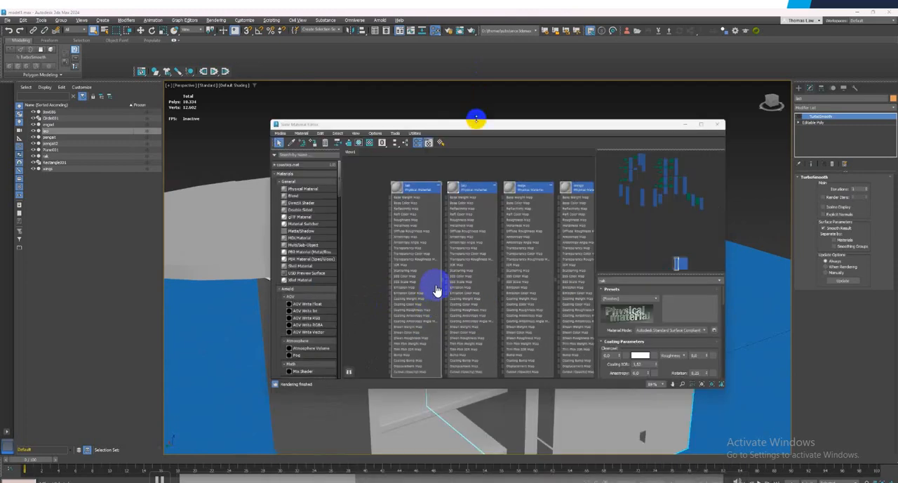
drag(479, 125, 341, 134)
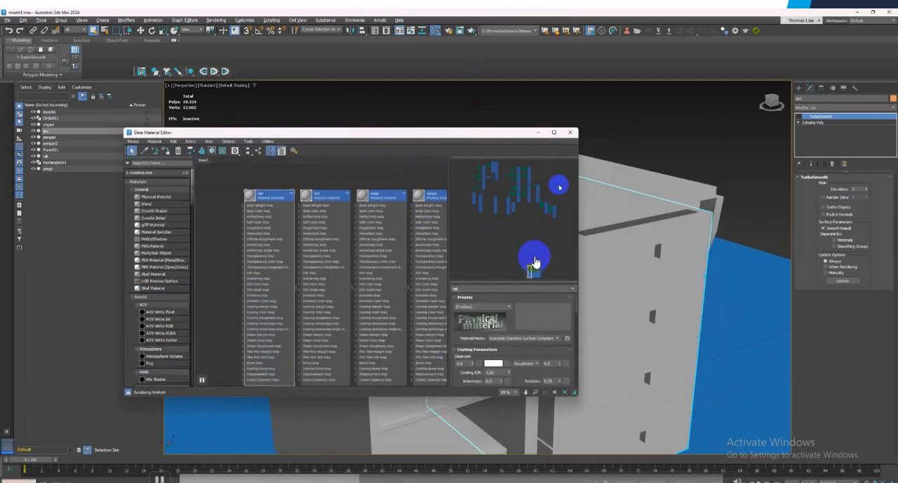
middle_drag(382, 194, 322, 204)
click(167, 199)
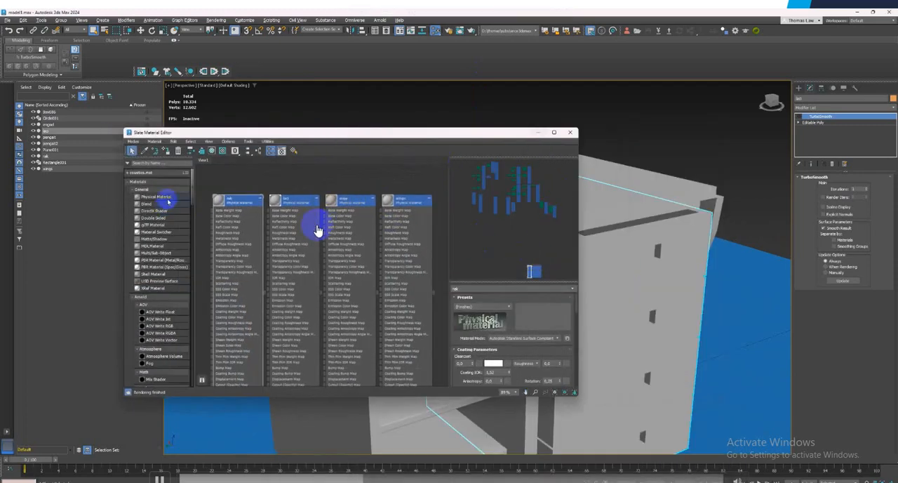
Close the Slate Material Editor and show edged faces over the shaded cabinet model
click(638, 268)
click(570, 132)
click(234, 85)
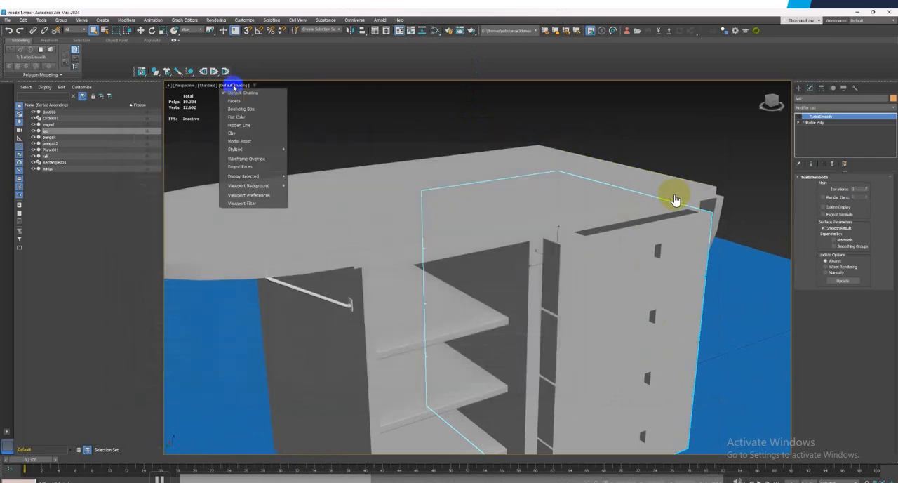
click(249, 166)
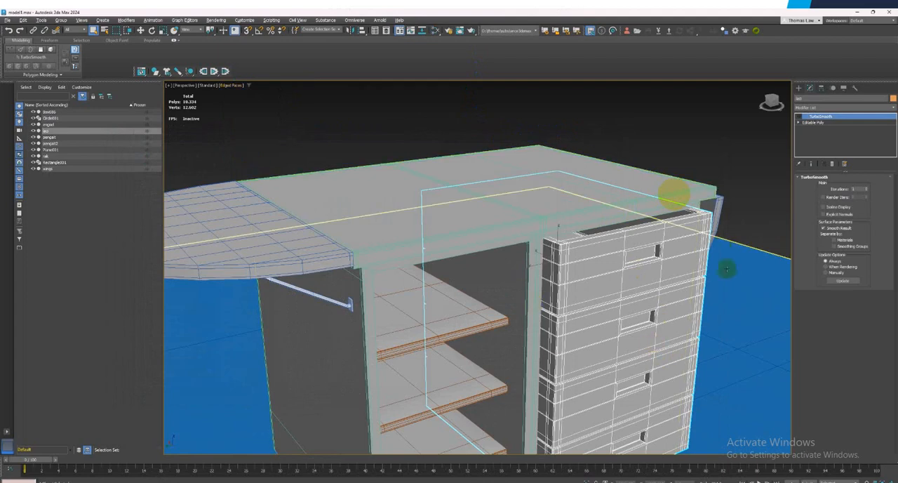
Select the cabinet body and isolate it from the other parts
click(502, 236)
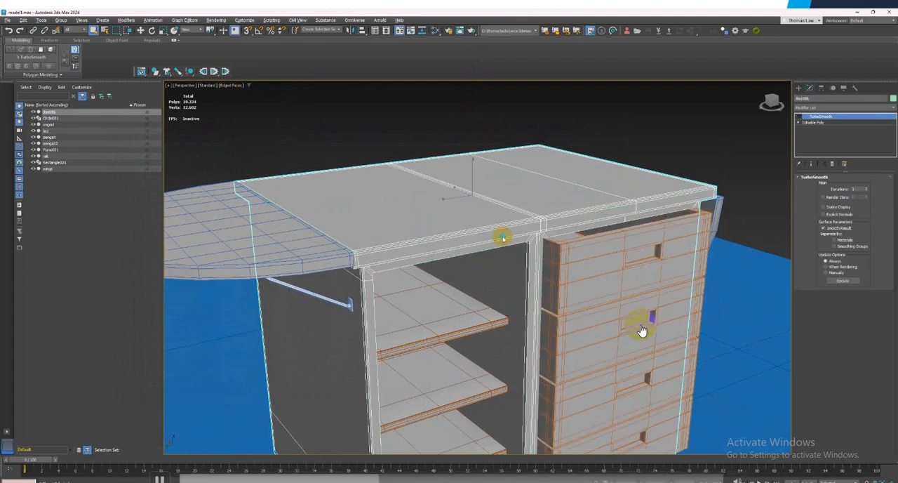
right_click(502, 237)
click(526, 168)
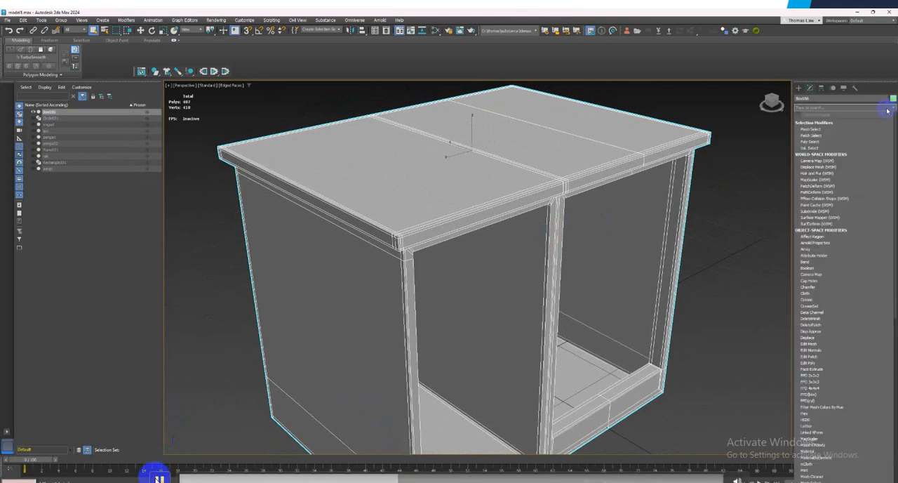
click(156, 479)
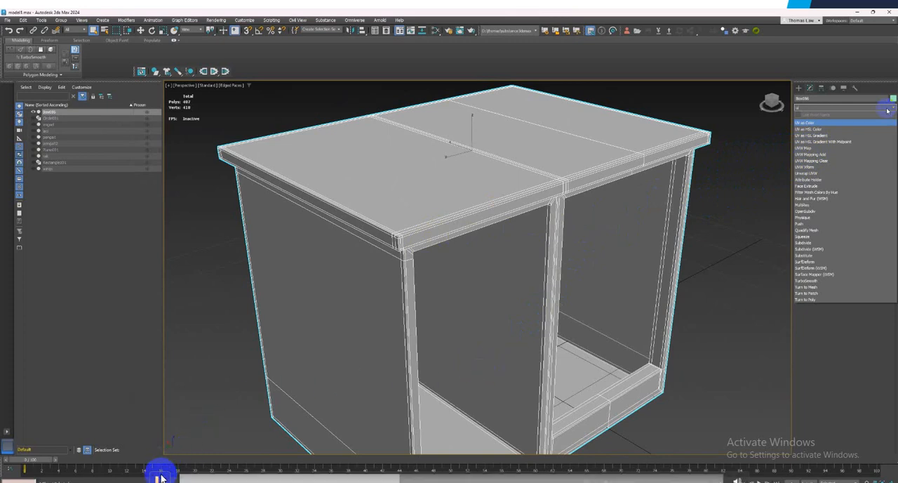
Apply the Unwrap UVW modifier to the isolated cabinet body, above its TurboSmooth modifier
text(n)
key(Return)
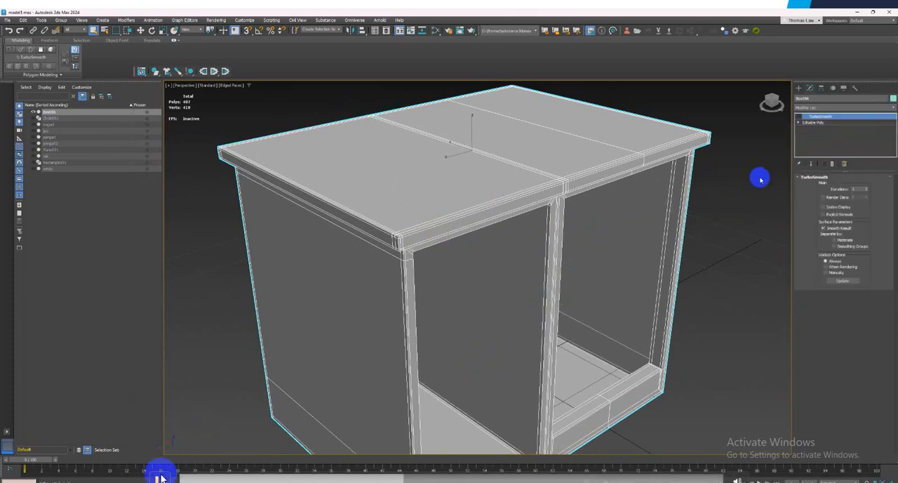
text(x)
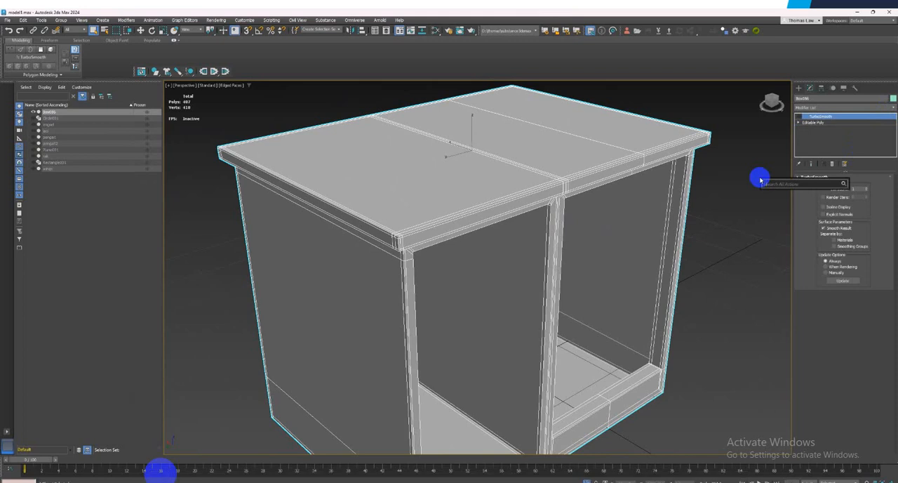
text(unwr)
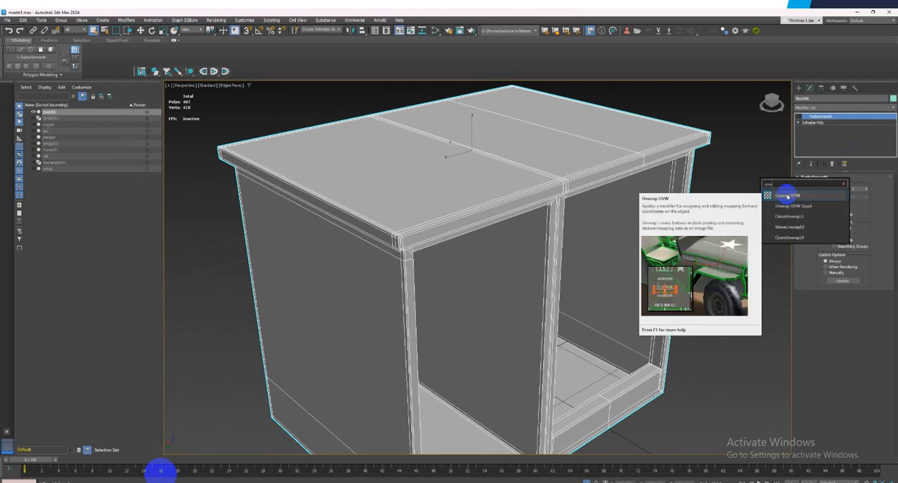
click(787, 196)
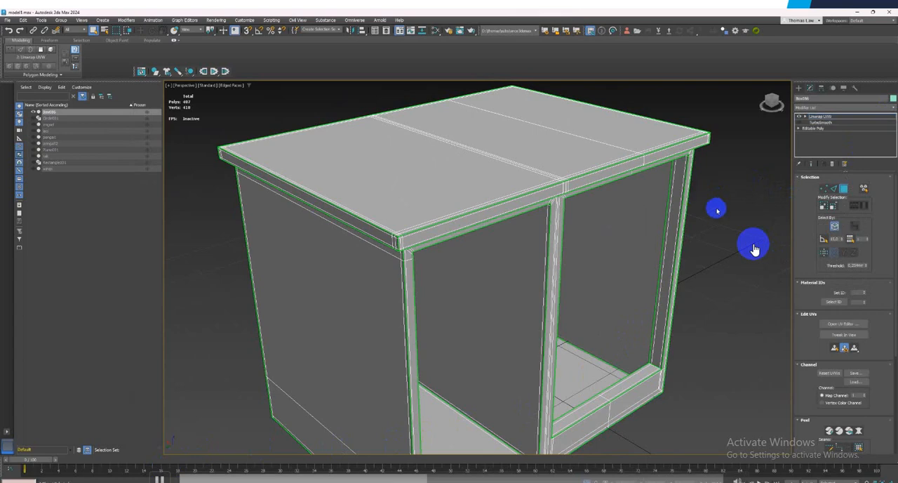
Expand the Unwrap UVW modifier and activate its Polygon level on the cabinet body
scroll(755, 247, down, 1)
scroll(741, 242, down, 3)
mouse_move(697, 249)
alt+middle_down()
mouse_move(639, 251)
mouse_move(700, 247)
alt+middle_up()
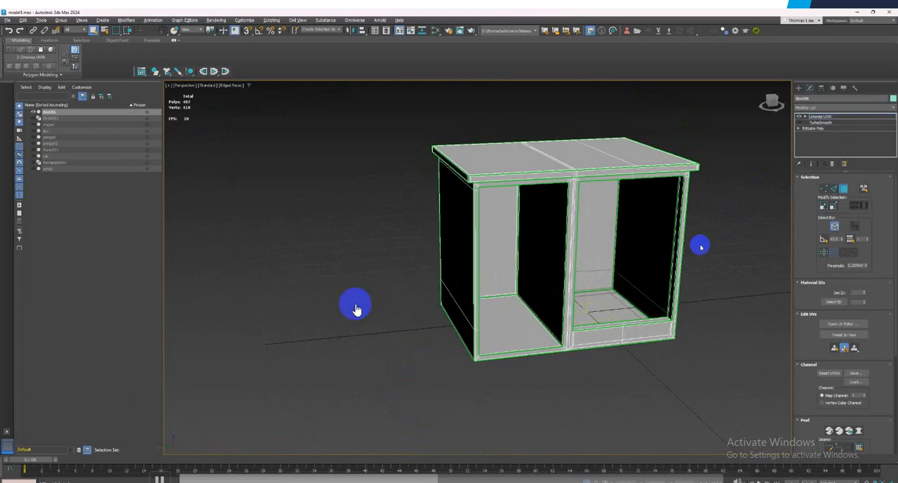
click(163, 475)
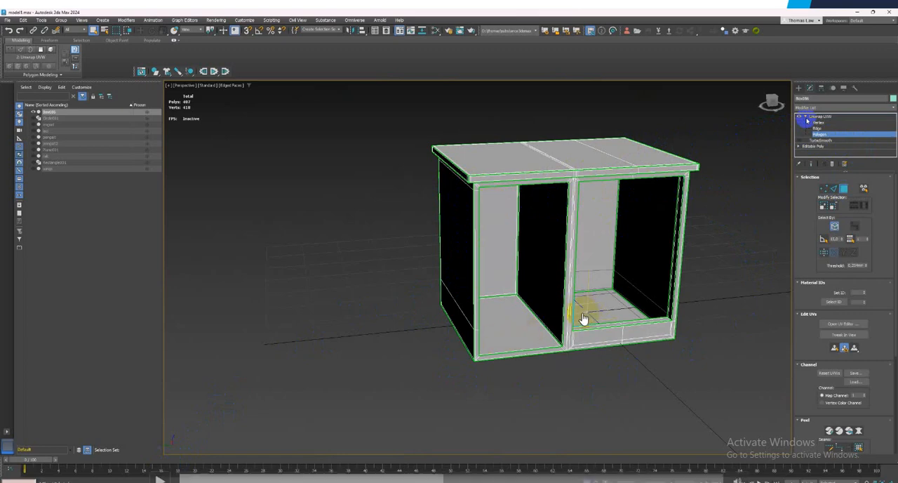
click(731, 104)
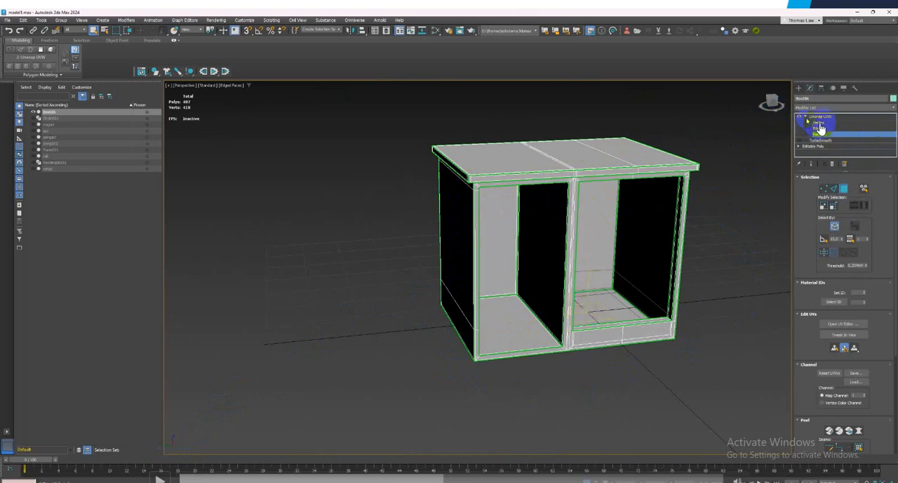
click(158, 477)
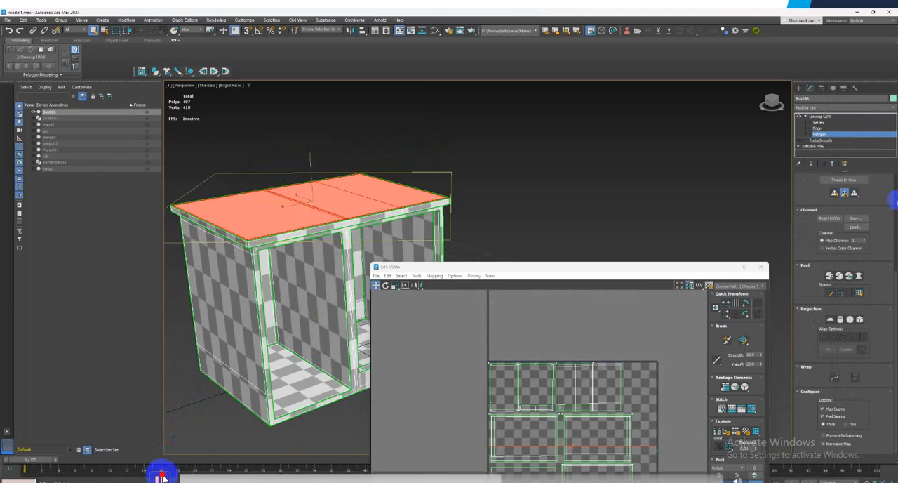
click(162, 477)
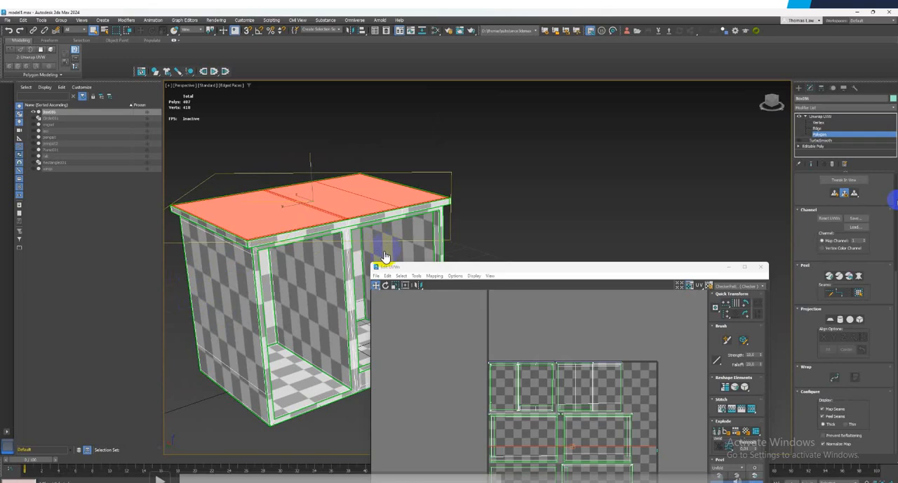
click(455, 276)
click(162, 480)
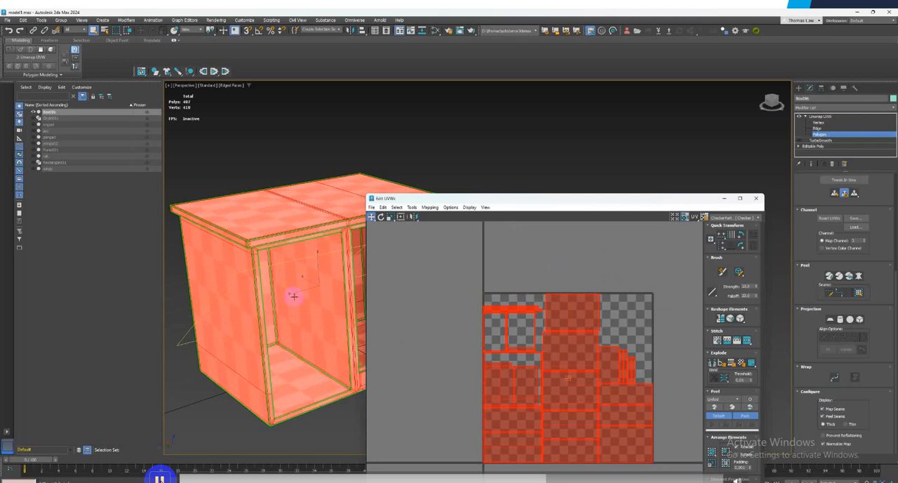
click(159, 475)
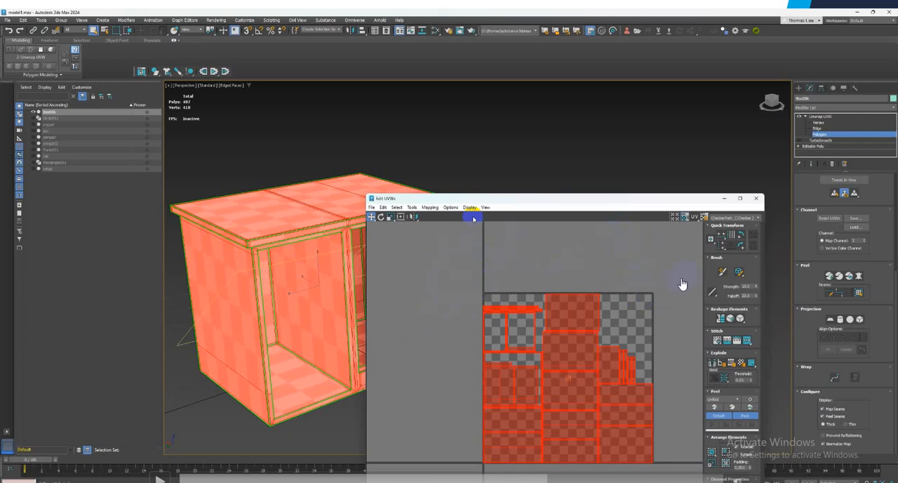
click(648, 390)
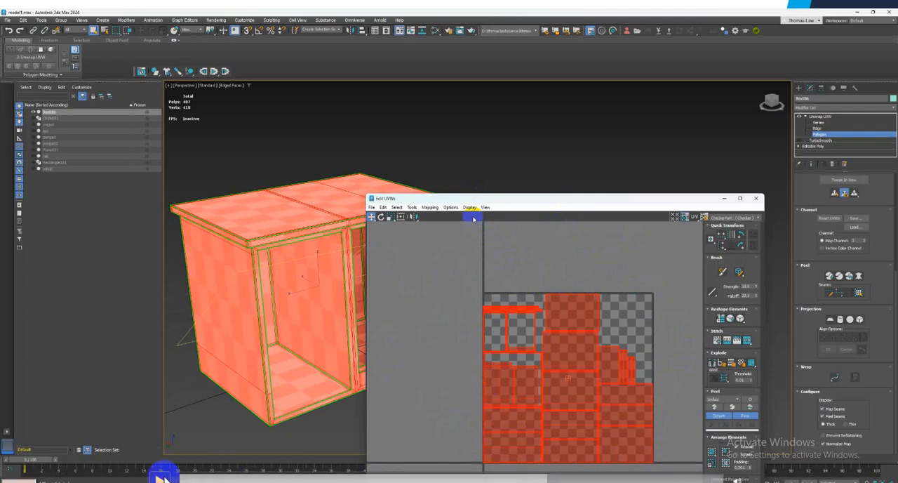
Move the UV editor beside the checkered cabinet body and convert the unwrapped body to an Editable Poly
drag(491, 200, 643, 163)
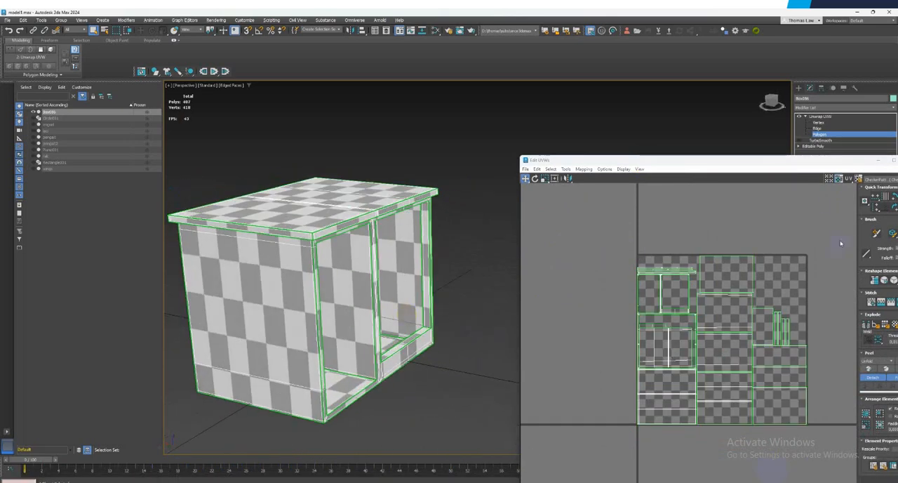
drag(772, 161, 691, 145)
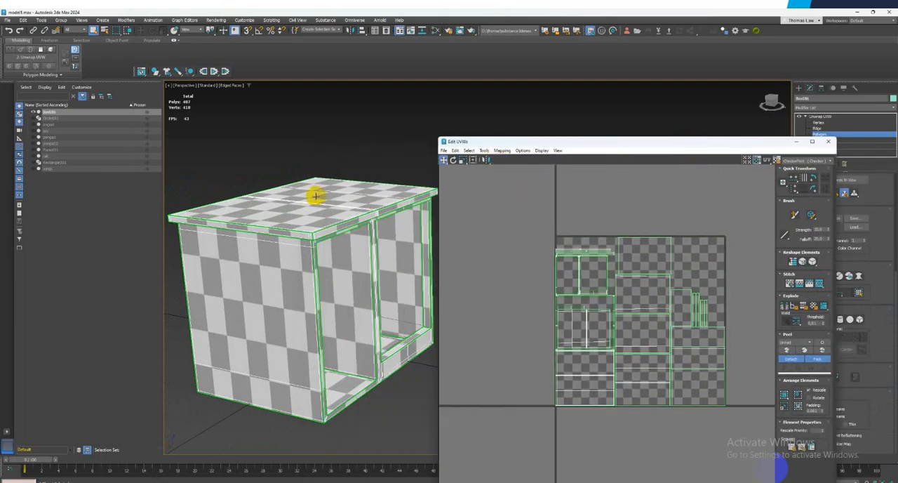
right_click(337, 230)
mouse_move(387, 319)
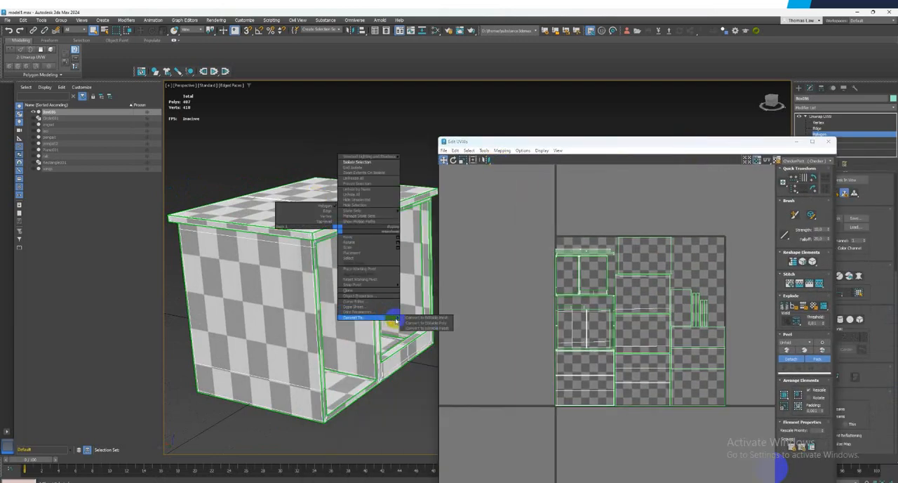
click(433, 322)
alt+middle_drag(436, 324, 416, 292)
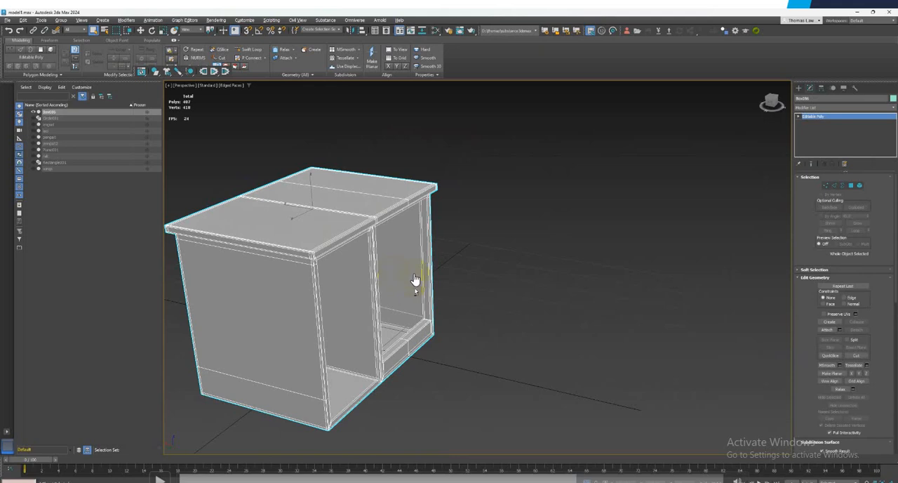
Switch to Firefox to view the Substance in 3ds Max download page, and return to 3ds Max
click(509, 289)
click(468, 288)
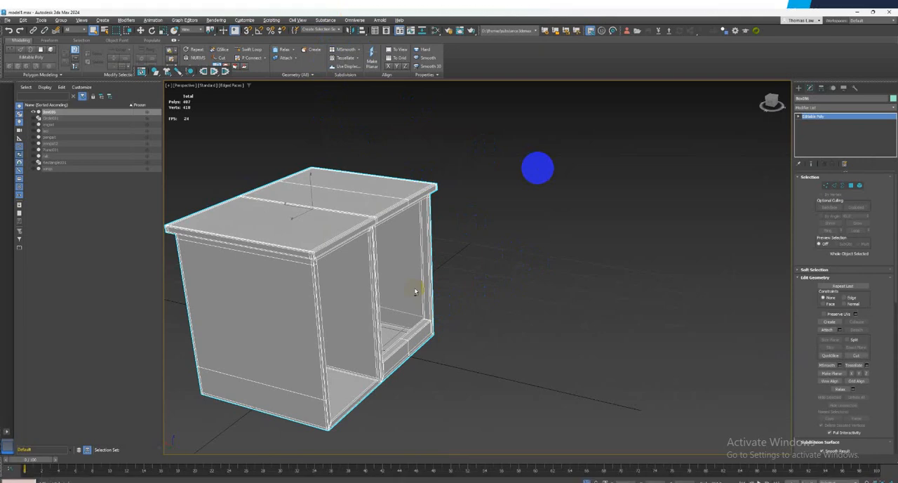
key(alt+Tab)
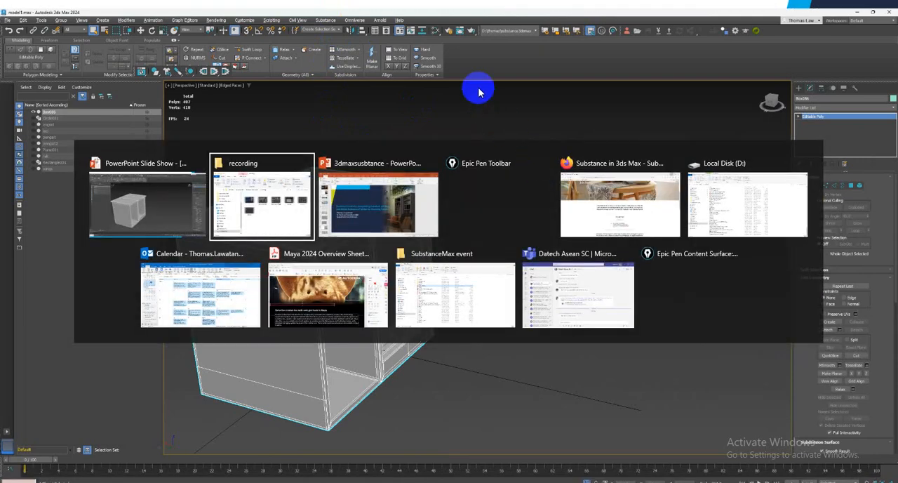
click(610, 202)
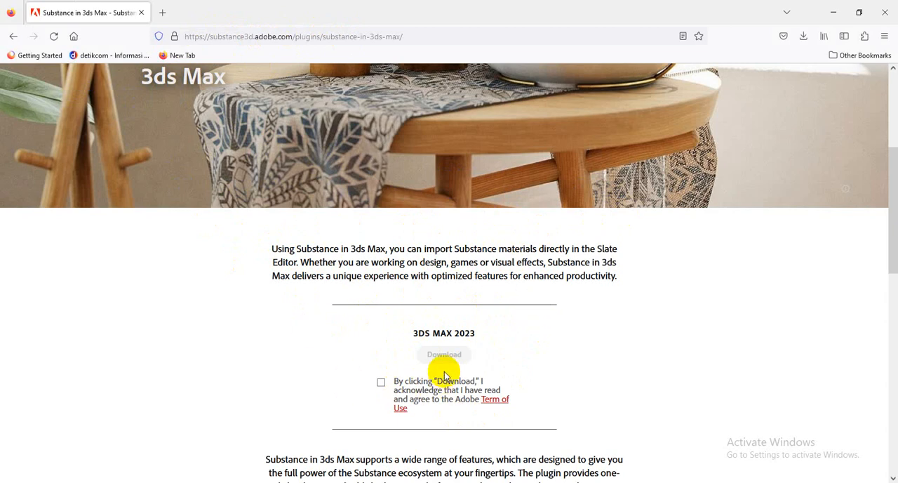
key(alt+Tab)
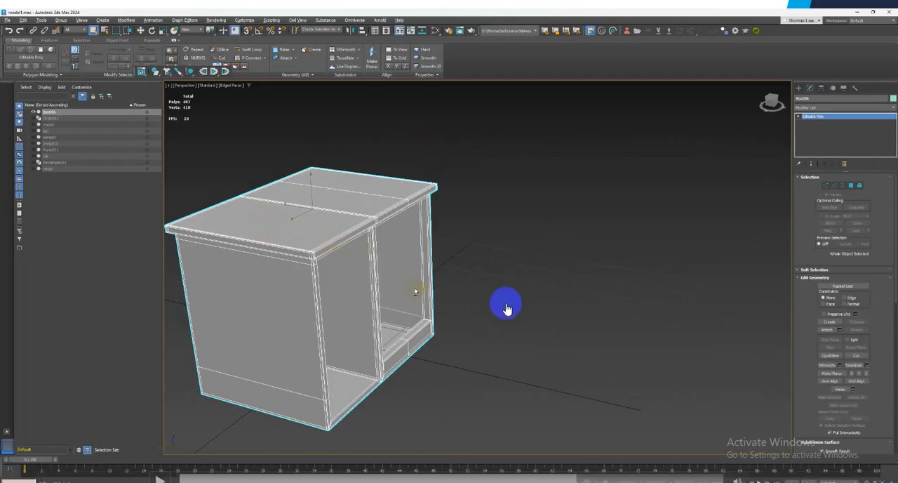
End the isolation of the cabinet body and select the laci drawers
alt+middle_drag(414, 292, 469, 297)
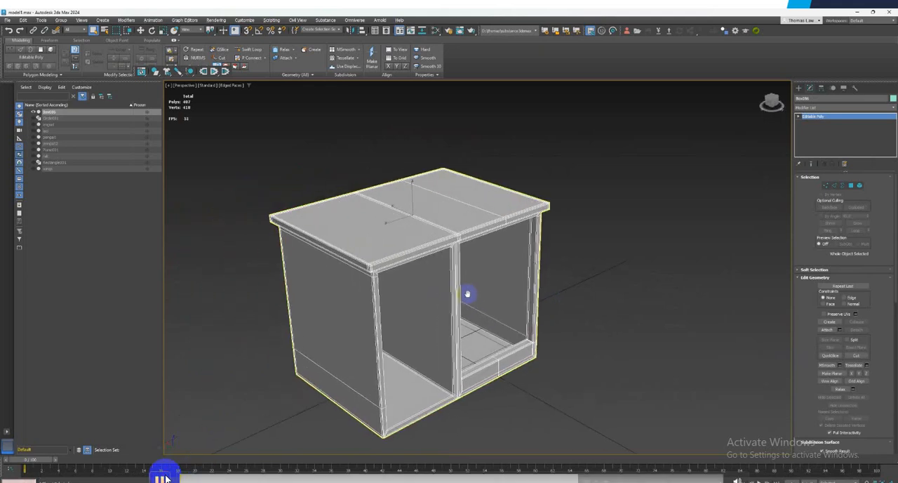
right_click(465, 294)
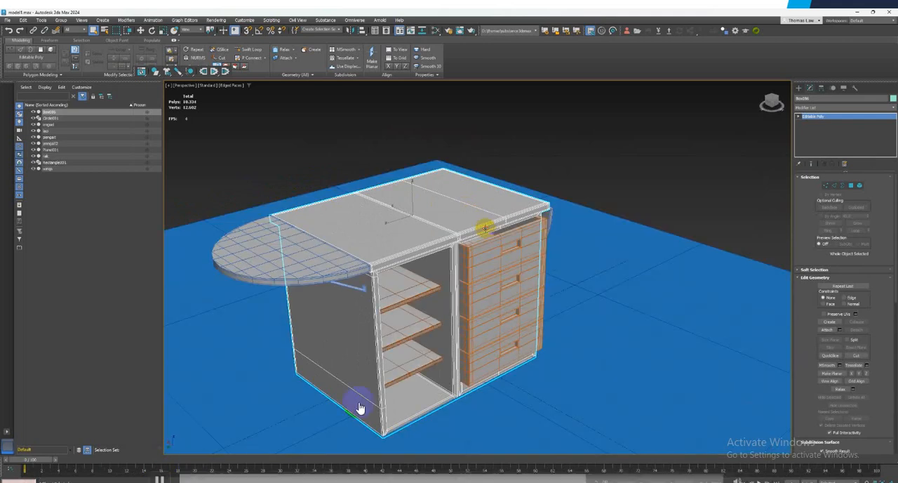
click(482, 226)
right_click(488, 279)
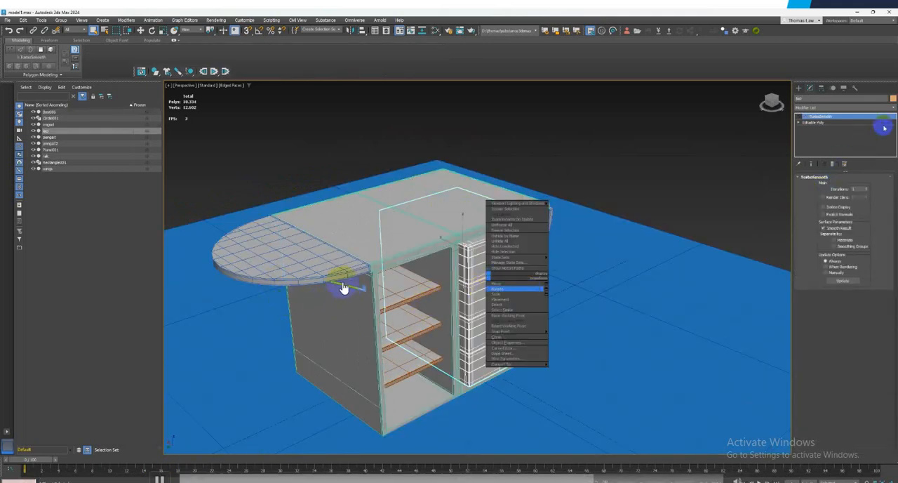
Apply the Unwrap UVW modifier to the drawers
click(893, 108)
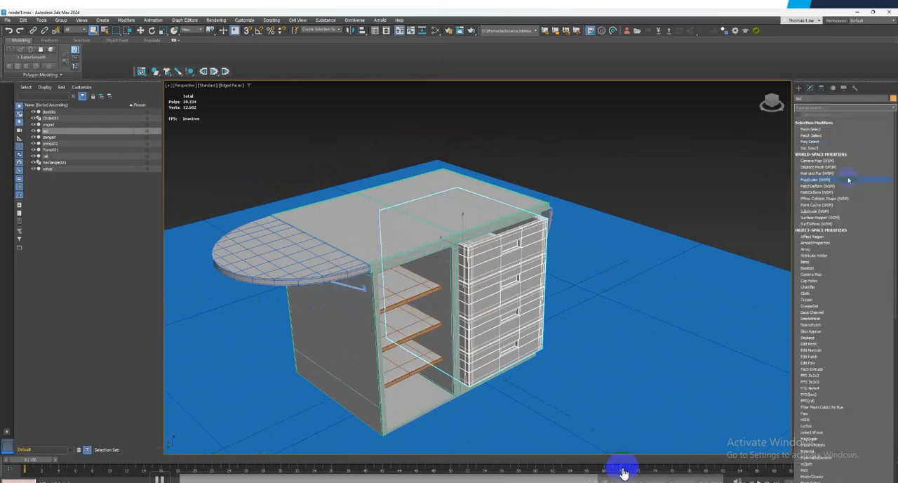
text(unw)
key(Return)
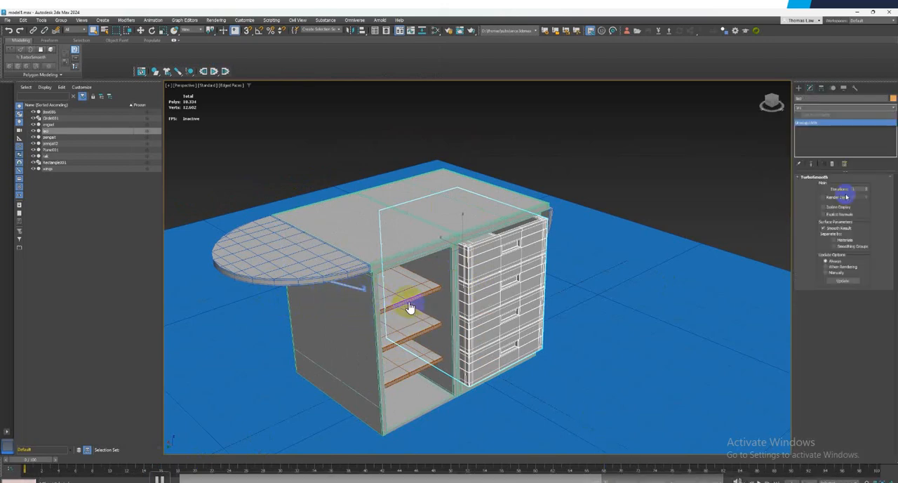
click(831, 123)
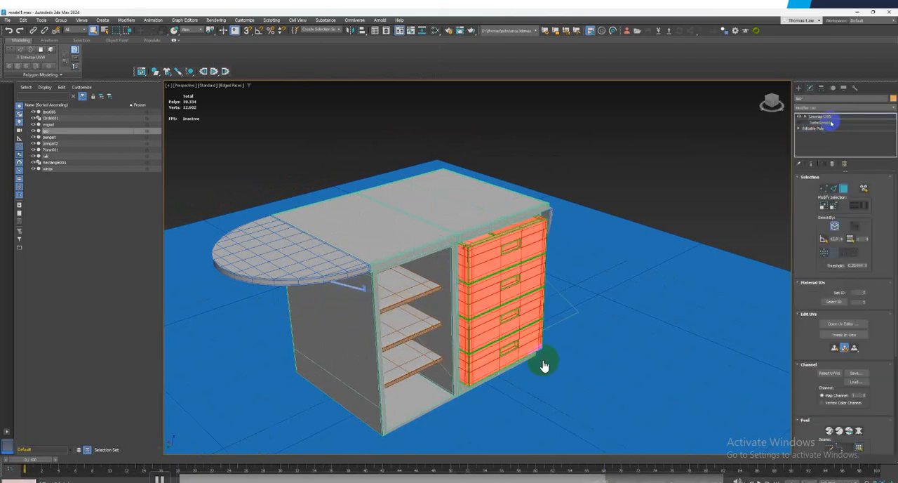
Isolate the drawers and open their UV editor, placing it clear of the model
right_click(520, 280)
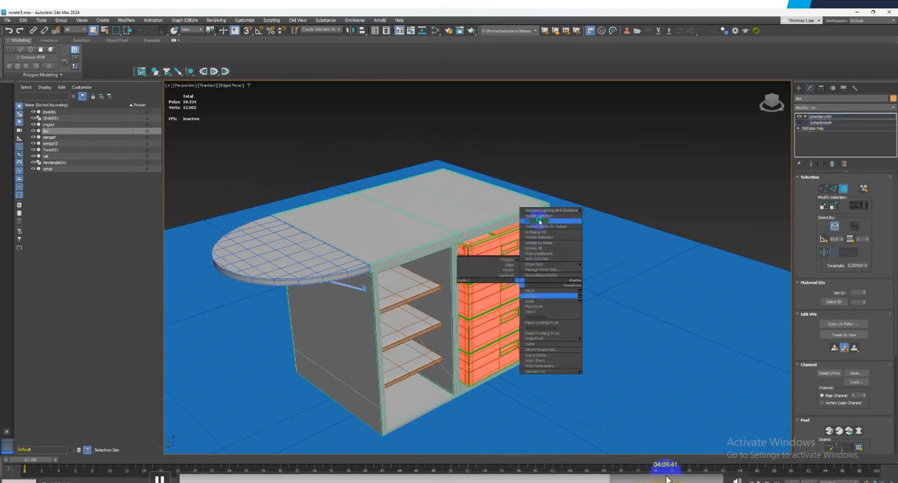
click(539, 221)
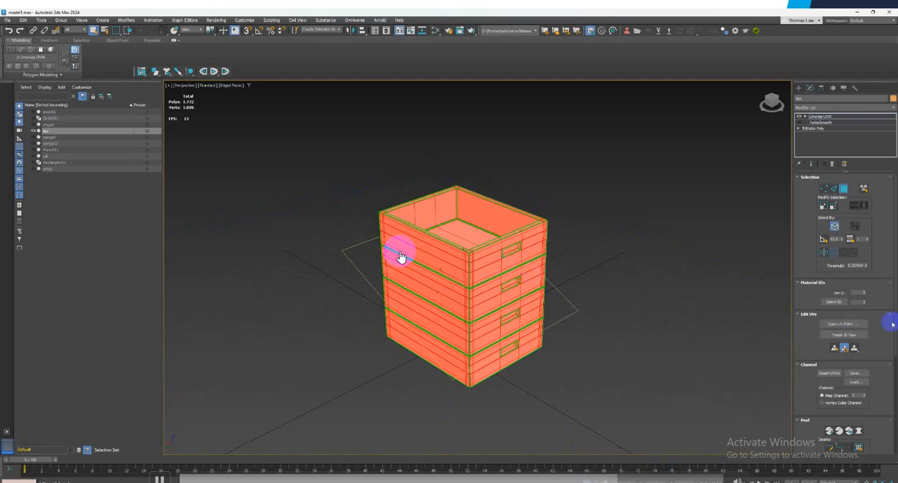
click(825, 324)
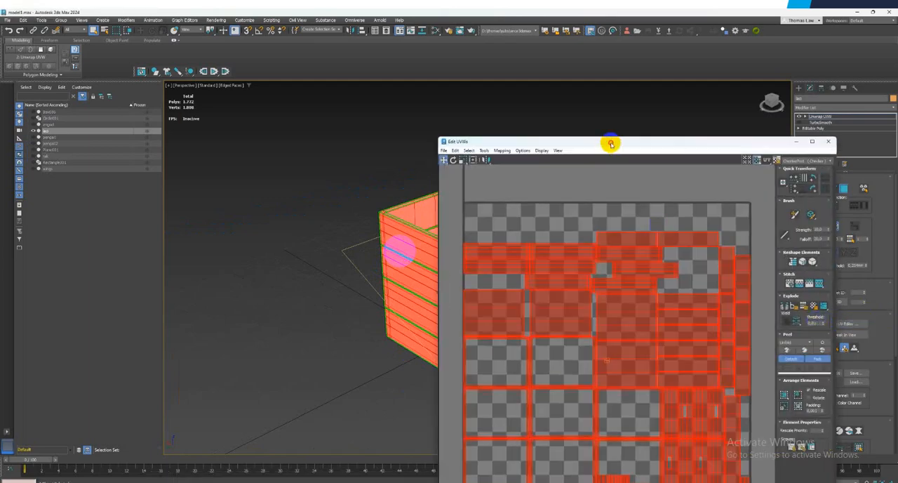
drag(611, 143, 216, 130)
Display the UV checker image texture on the drawers, deselect their polygons and inspect the mapping
click(400, 150)
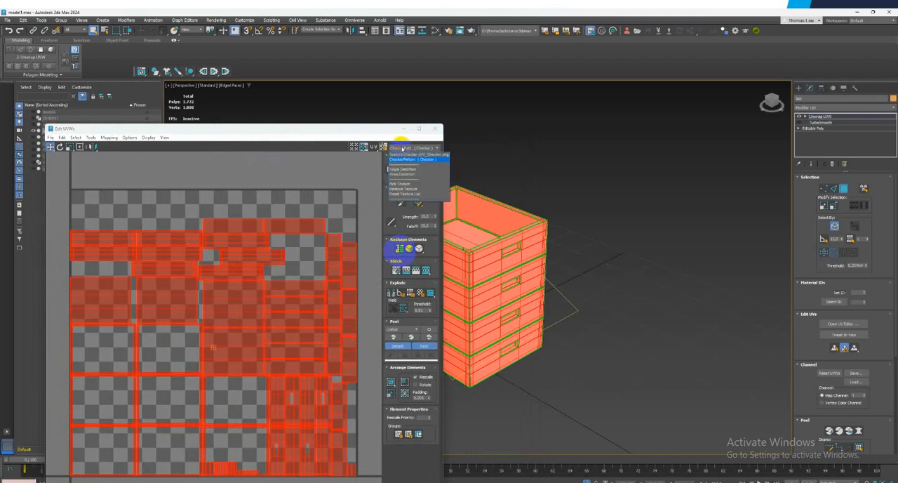
click(402, 159)
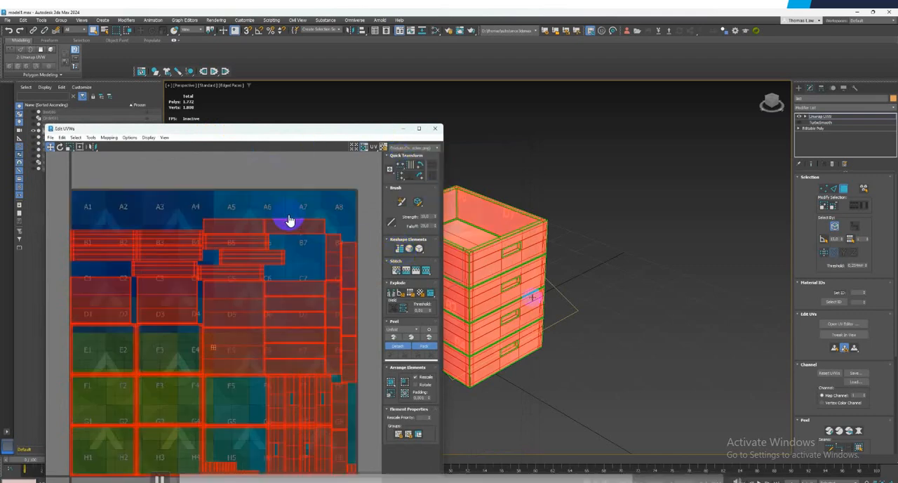
click(598, 282)
mouse_move(597, 282)
alt+middle_down()
mouse_move(523, 289)
mouse_move(537, 263)
mouse_move(593, 270)
mouse_move(603, 282)
alt+middle_up()
click(394, 204)
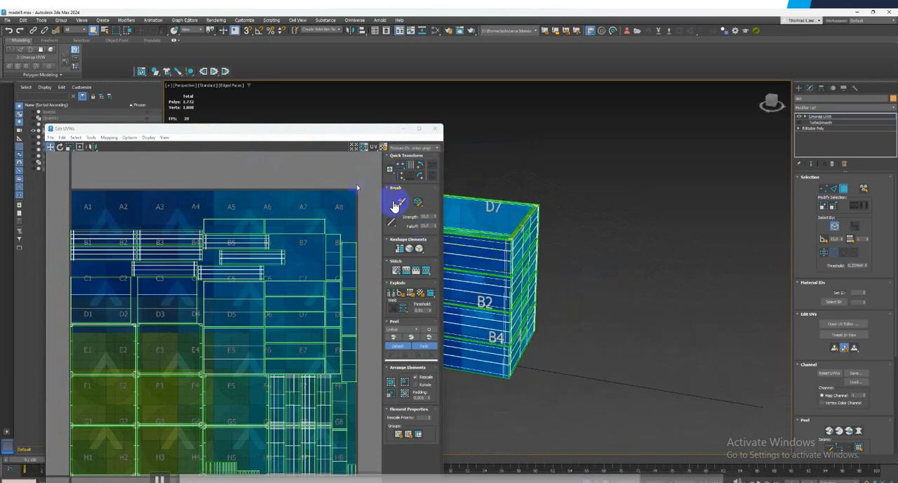
Display the plain checker pattern on the drawers in place of the image texture and inspect the mapping from above
click(407, 162)
click(405, 149)
click(402, 183)
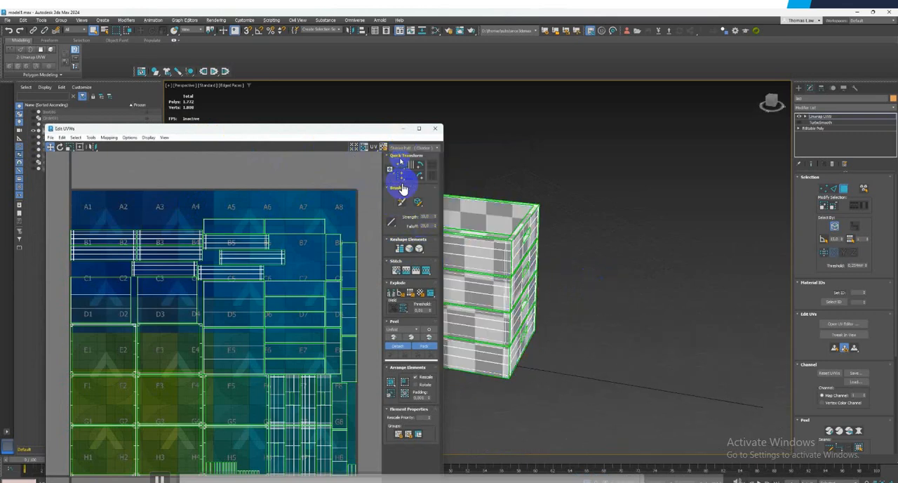
alt+middle_drag(526, 239, 563, 269)
scroll(318, 259, down, 3)
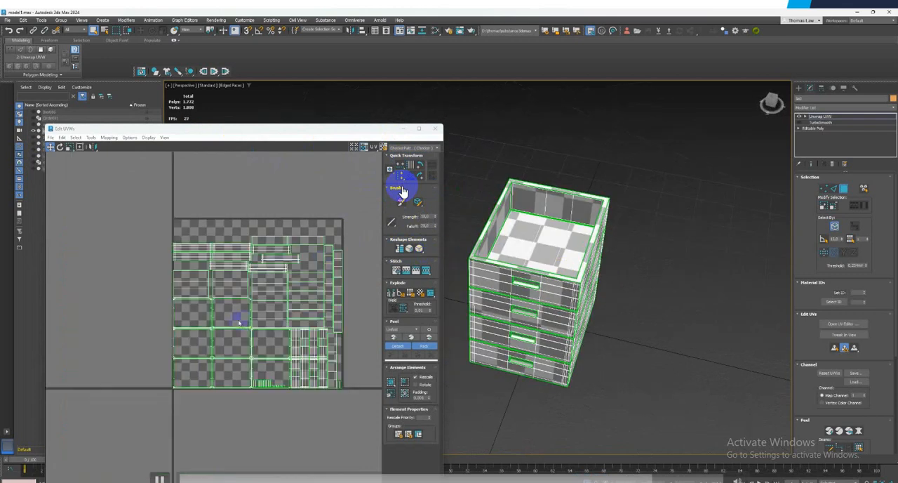
Try Normal Mapping with the Box Mapping option on all the drawers' polygons, then deselect them and inspect the checkers
key(ctrl+a)
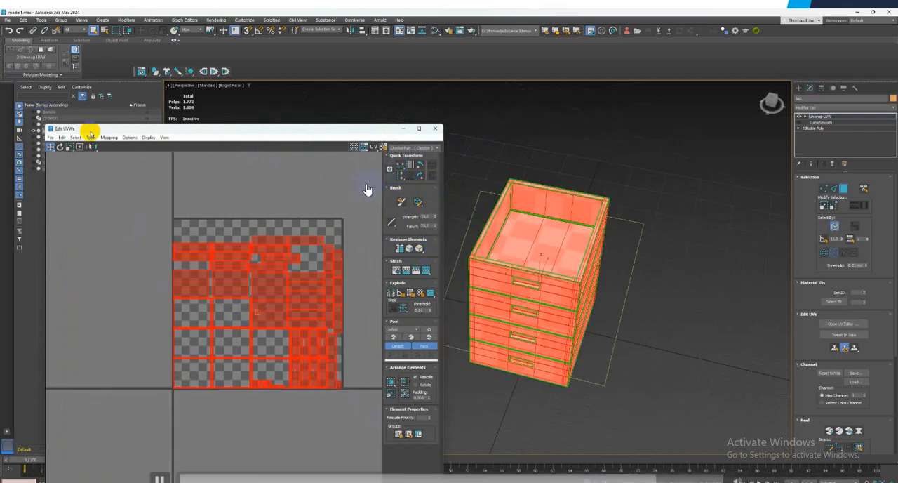
click(109, 138)
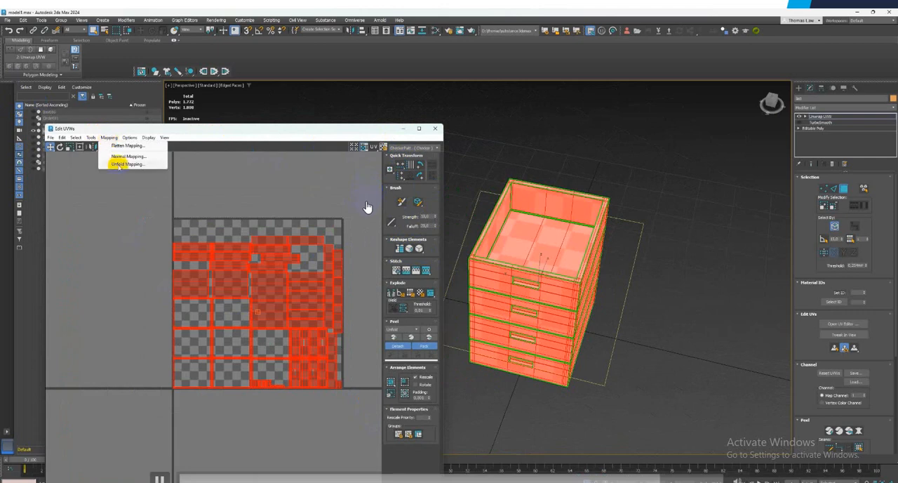
click(121, 157)
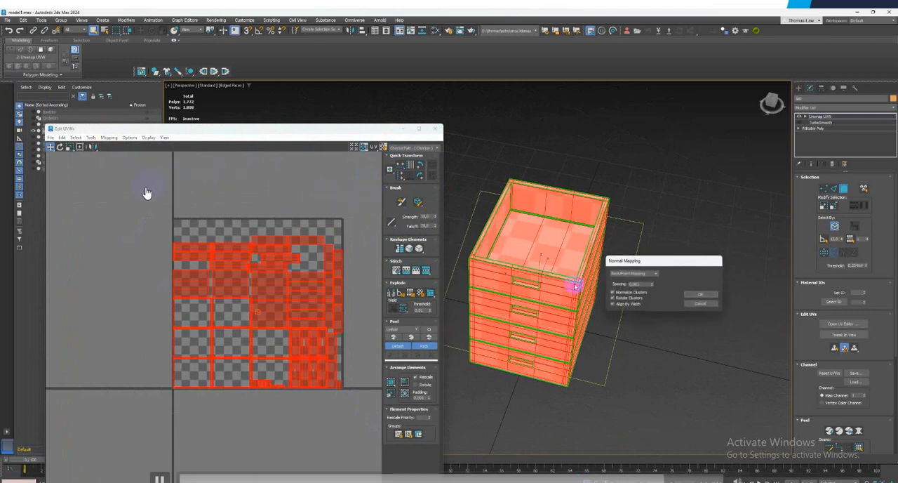
click(654, 273)
click(627, 299)
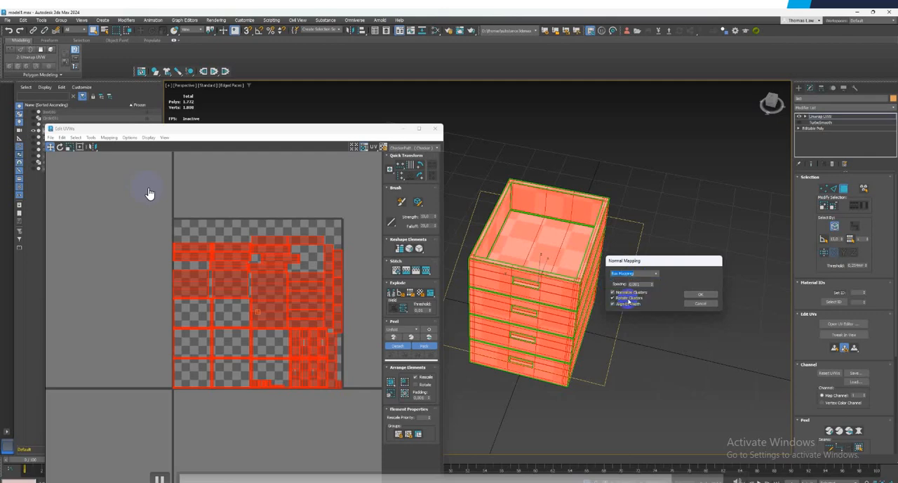
click(694, 293)
click(666, 286)
alt+middle_drag(599, 280, 633, 269)
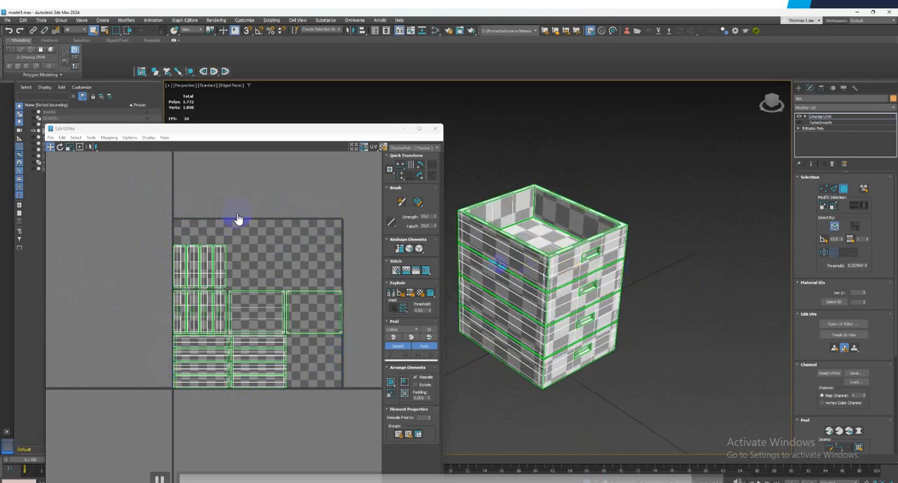
Try packing all the box-mapped drawer UVs, then undo back to the UV layout used before the box mapping
key(ctrl+a)
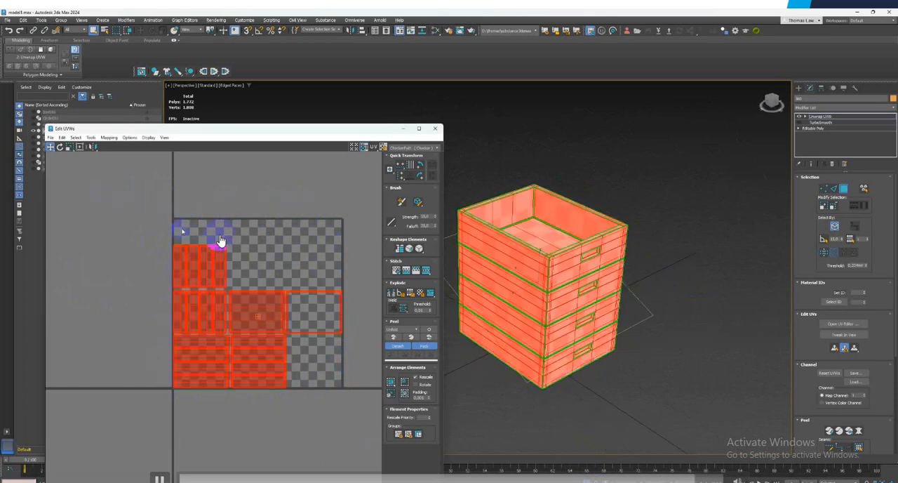
click(91, 137)
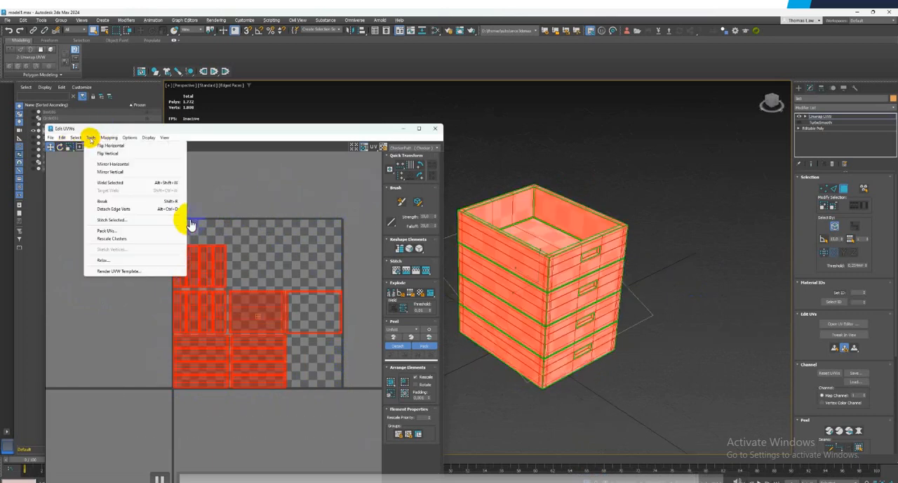
click(105, 231)
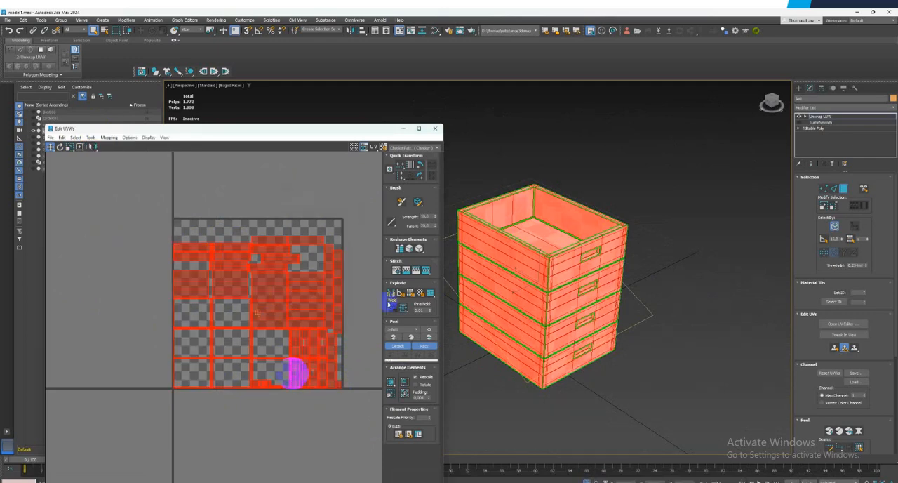
Deselect the drawers' polygons and convert the drawers to Editable Poly, collapsing the Unwrap UVW modifier
mouse_move(672, 330)
alt+middle_down()
mouse_move(635, 344)
mouse_move(533, 316)
mouse_move(675, 317)
alt+middle_up()
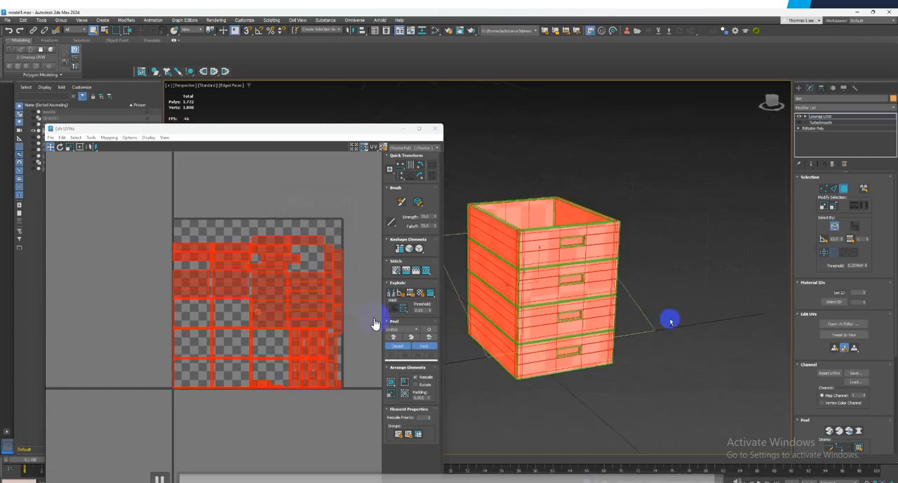
click(678, 318)
right_click(570, 296)
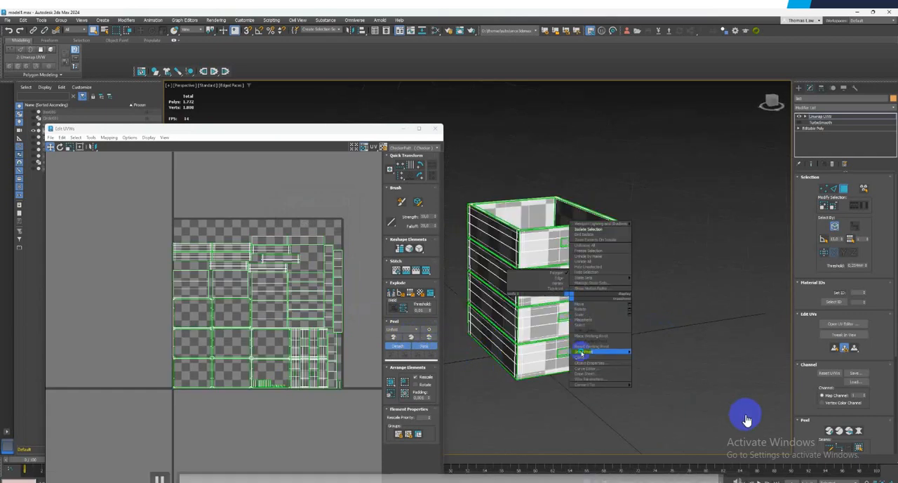
mouse_move(582, 384)
click(646, 389)
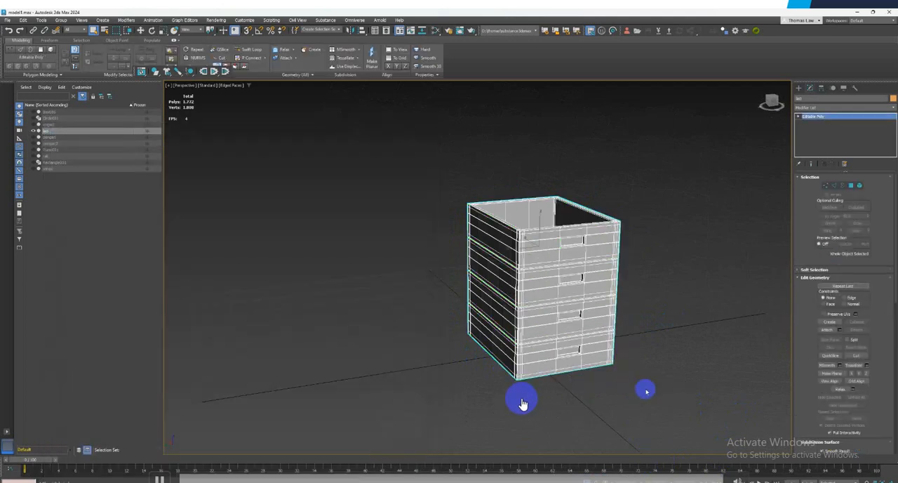